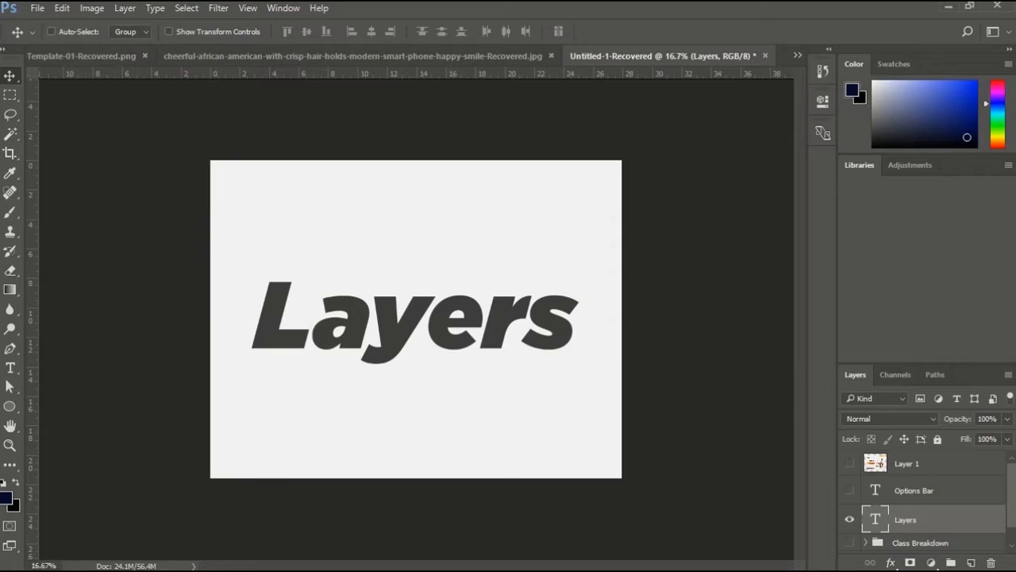
Rearrange the workspace by collapsing the Libraries and Color panels into the dock so the Layers panel fills the side column.
{"action": "left_click_drag", "start_coordinate": [925, 364], "coordinate": [925, 302]}
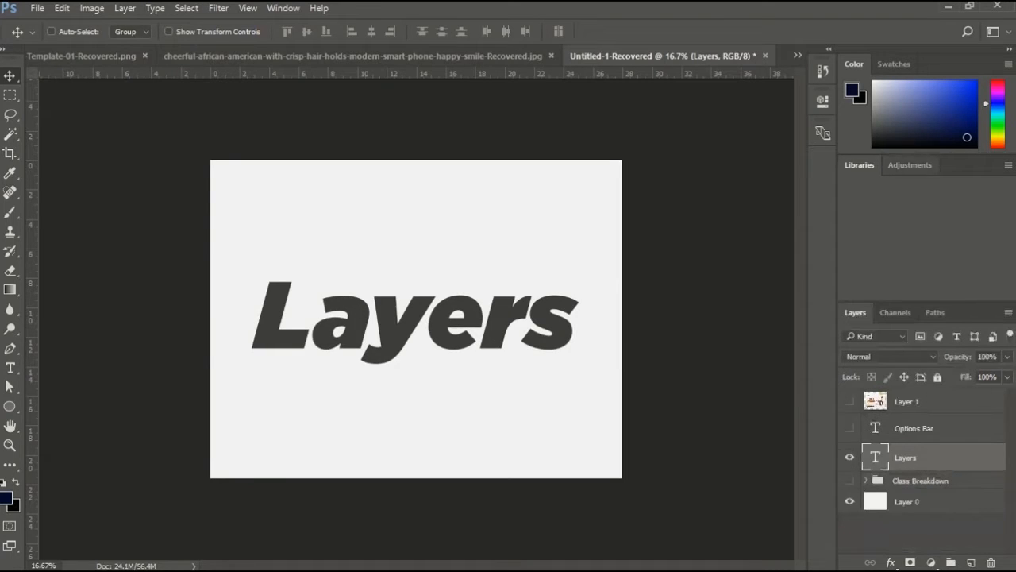
{"action": "left_click_drag", "start_coordinate": [965, 165], "coordinate": [823, 154]}
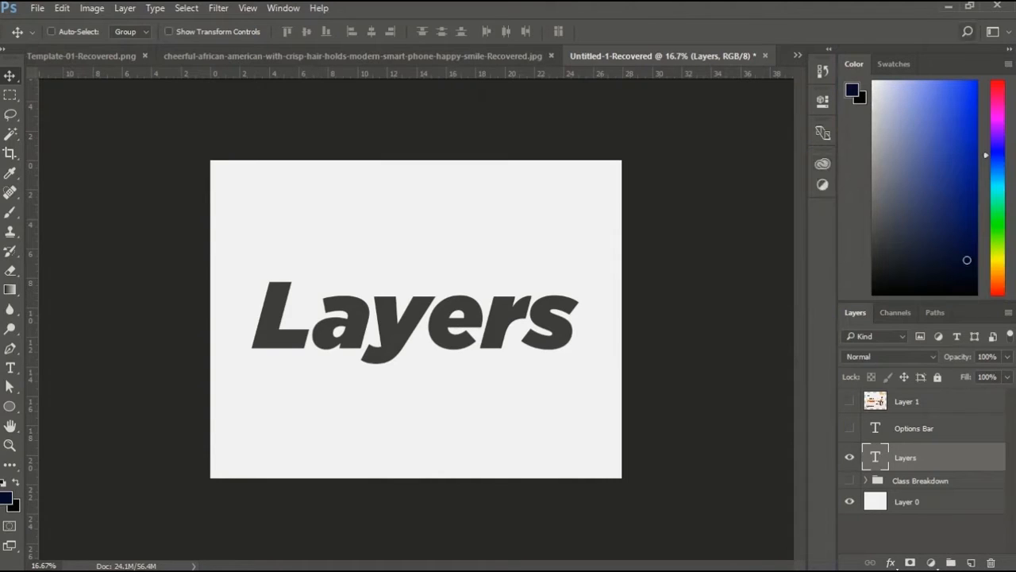
{"action": "left_click_drag", "start_coordinate": [854, 64], "coordinate": [823, 218]}
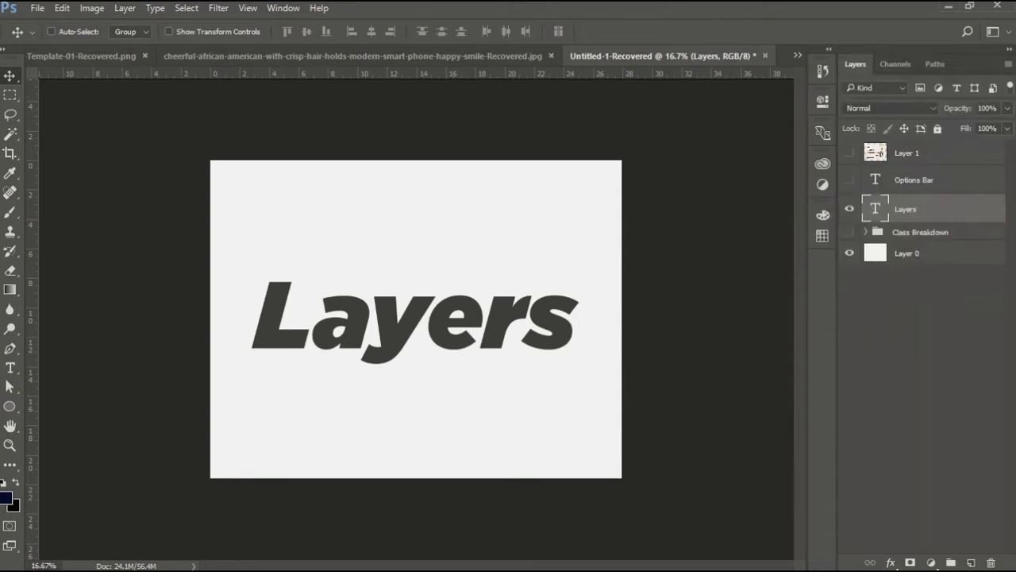
{"action": "left_click", "coordinate": [921, 358]}
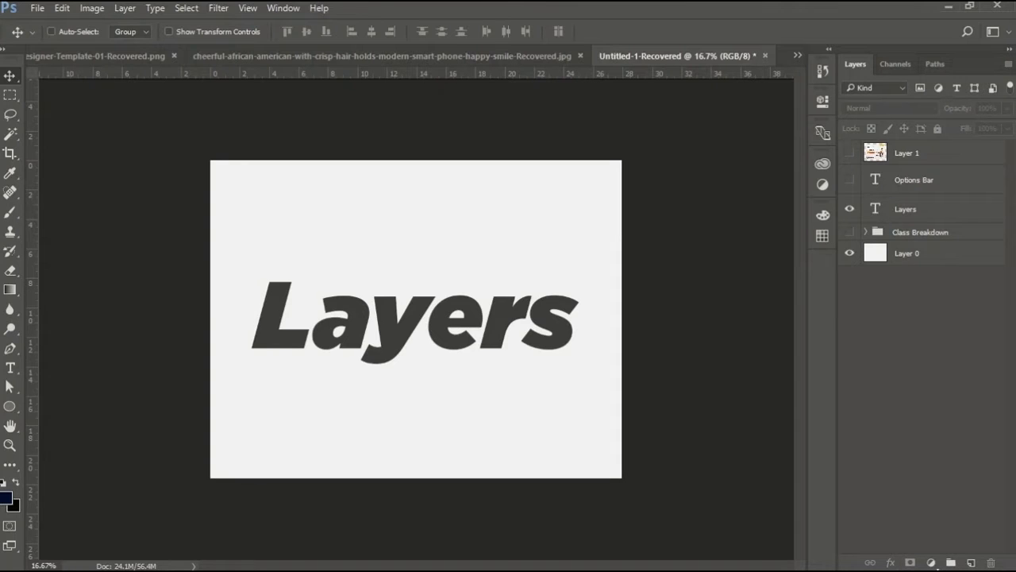
Move the Layers text layer above the Options Bar layer and make Layer 1 visible.
{"action": "left_click_drag", "start_coordinate": [905, 209], "coordinate": [905, 164]}
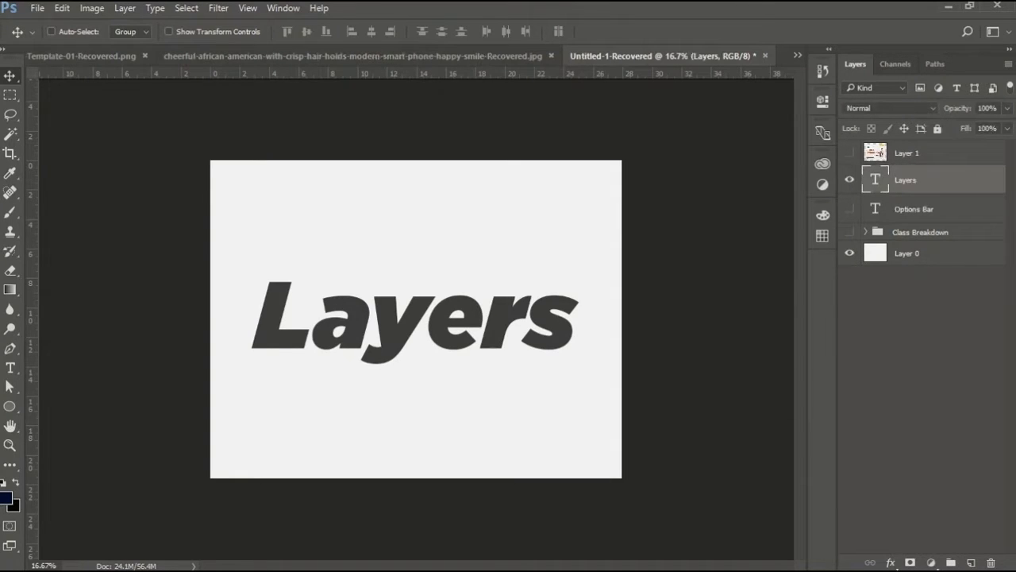
{"action": "left_click", "coordinate": [850, 152]}
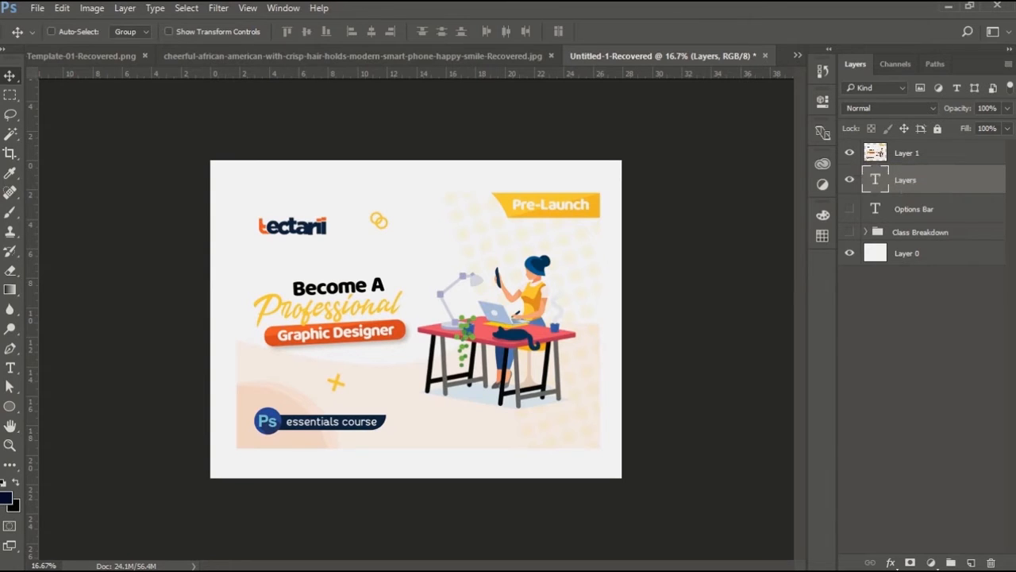
Move the Layer 1 image to the right on the canvas and undo the move.
{"action": "left_click", "coordinate": [907, 152]}
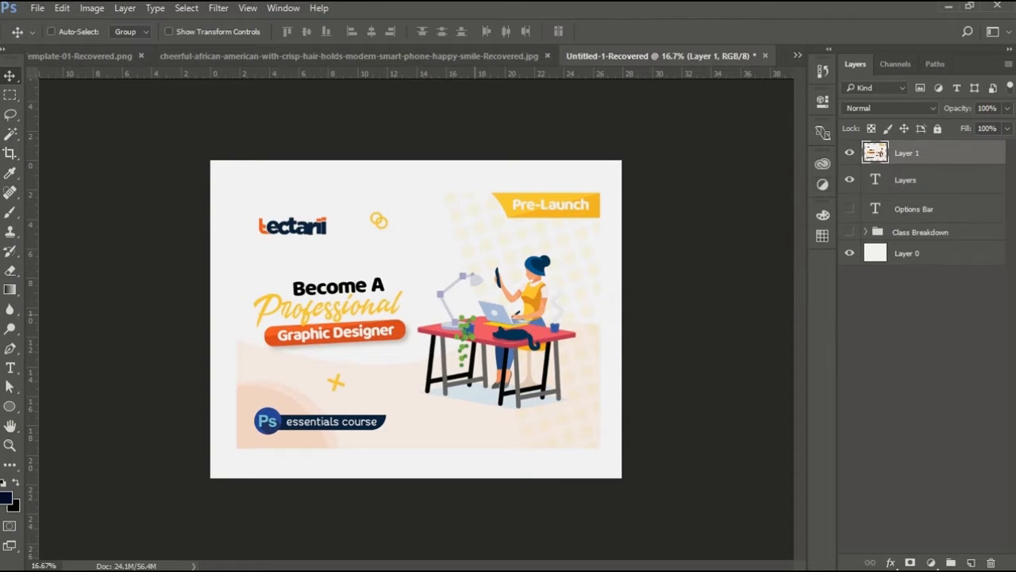
{"action": "left_click_drag", "start_coordinate": [478, 313], "coordinate": [799, 315]}
{"action": "key", "text": "ctrl+alt+z"}
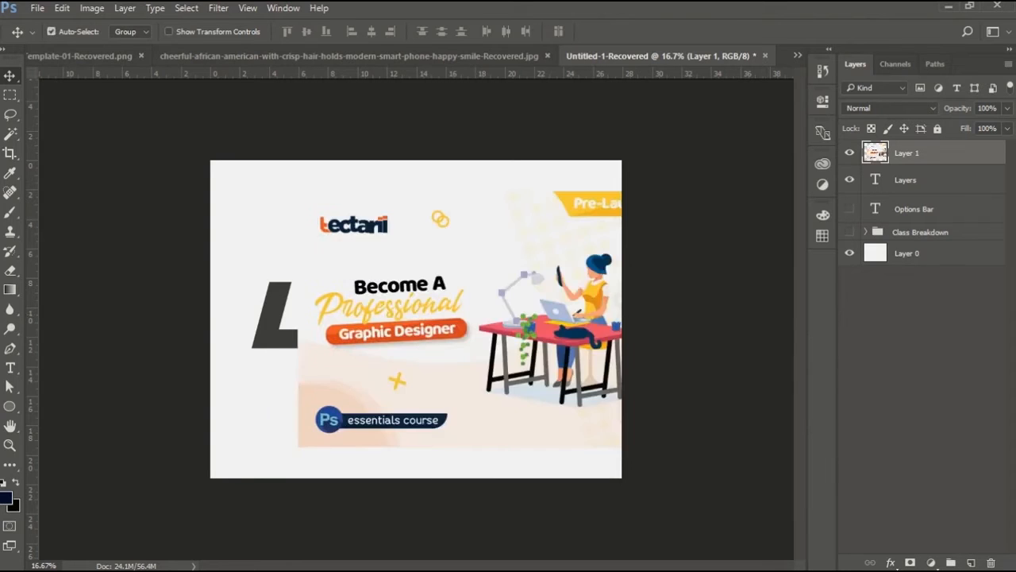
{"action": "key", "text": "ctrl+alt+z"}
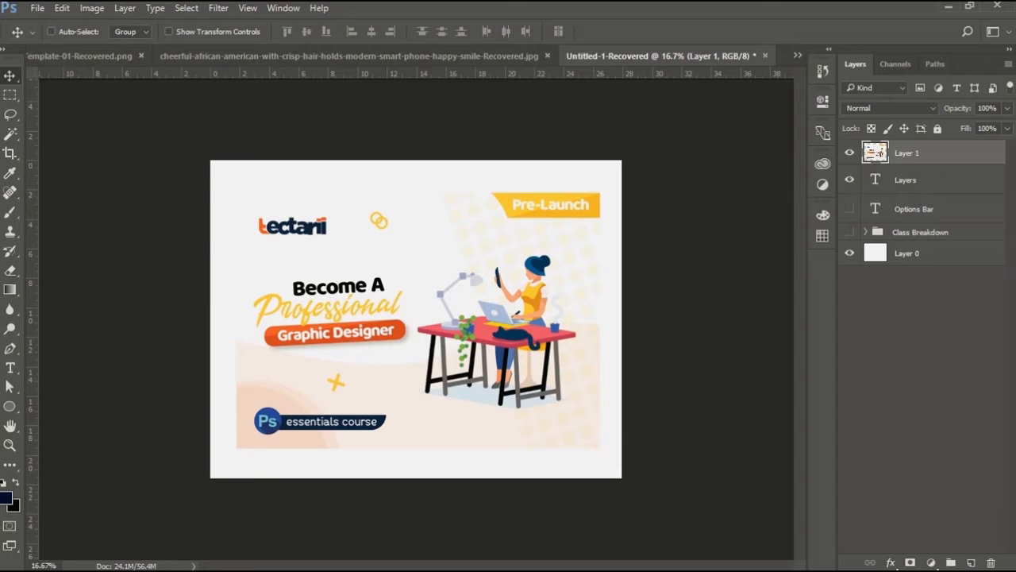
Clip Layer 1 to the Layers text layer as a clipping mask.
{"action": "left_click", "coordinate": [850, 152]}
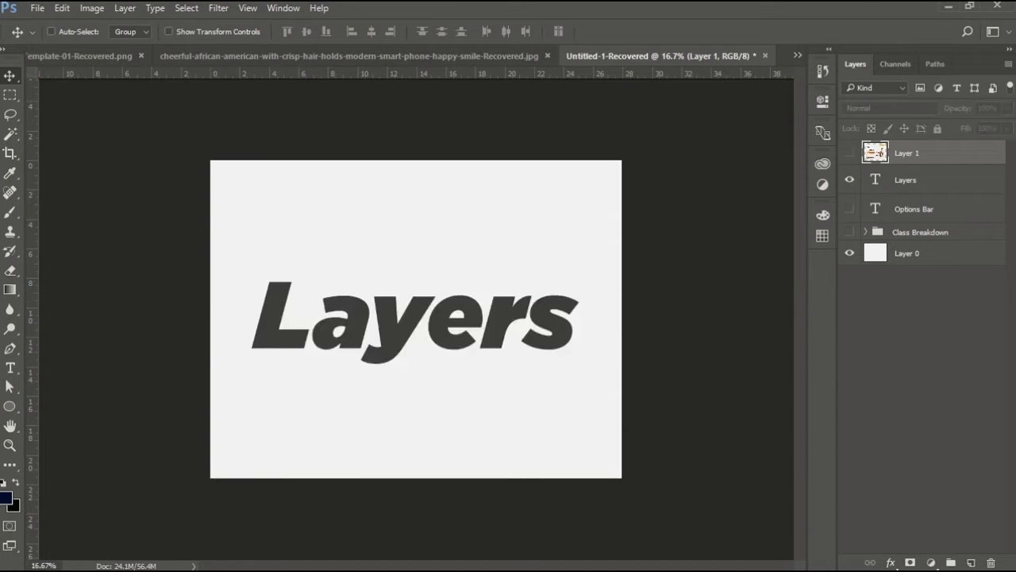
{"action": "left_click", "coordinate": [850, 153]}
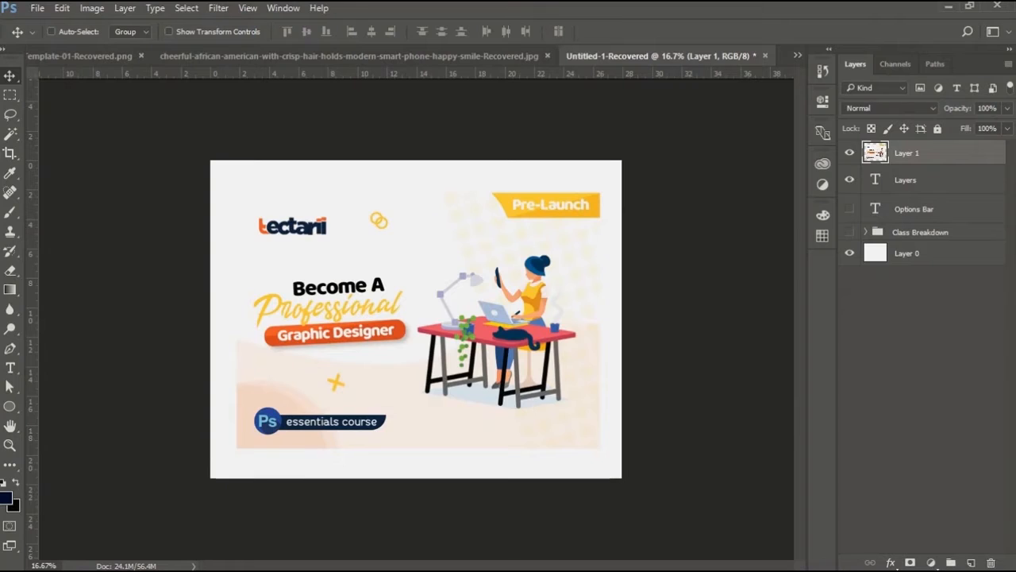
{"action": "key", "text": "ctrl+alt+g"}
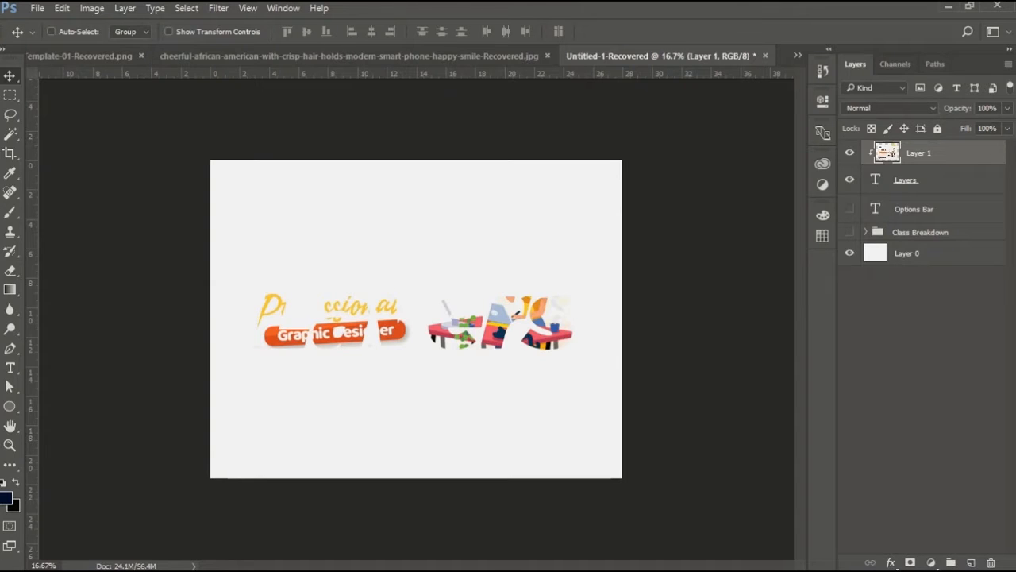
Toggle the visibility of Layer 1 and the Layers text layer, finishing with Layer 1 hidden.
{"action": "left_click", "coordinate": [913, 181]}
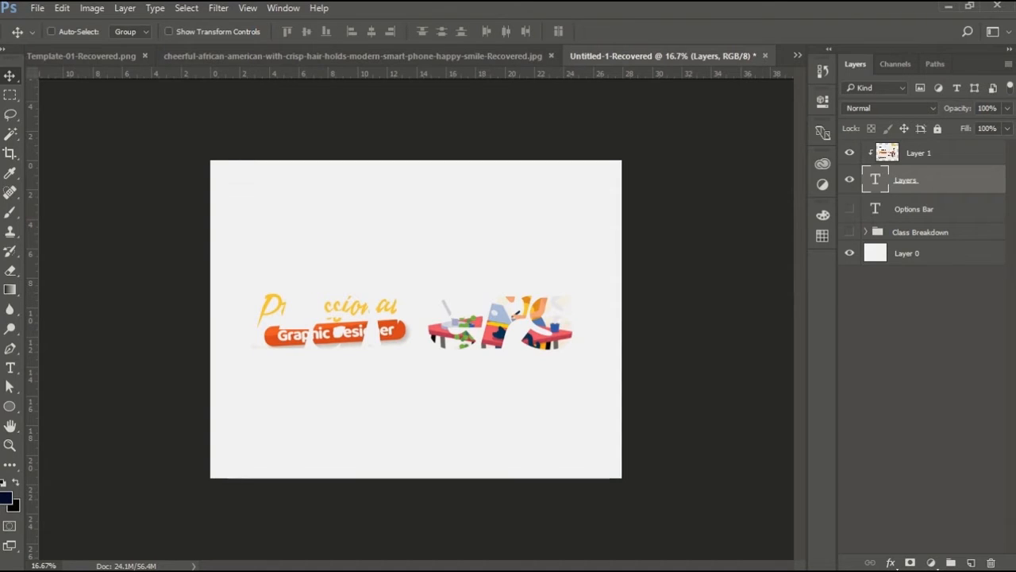
{"action": "left_click", "coordinate": [850, 153]}
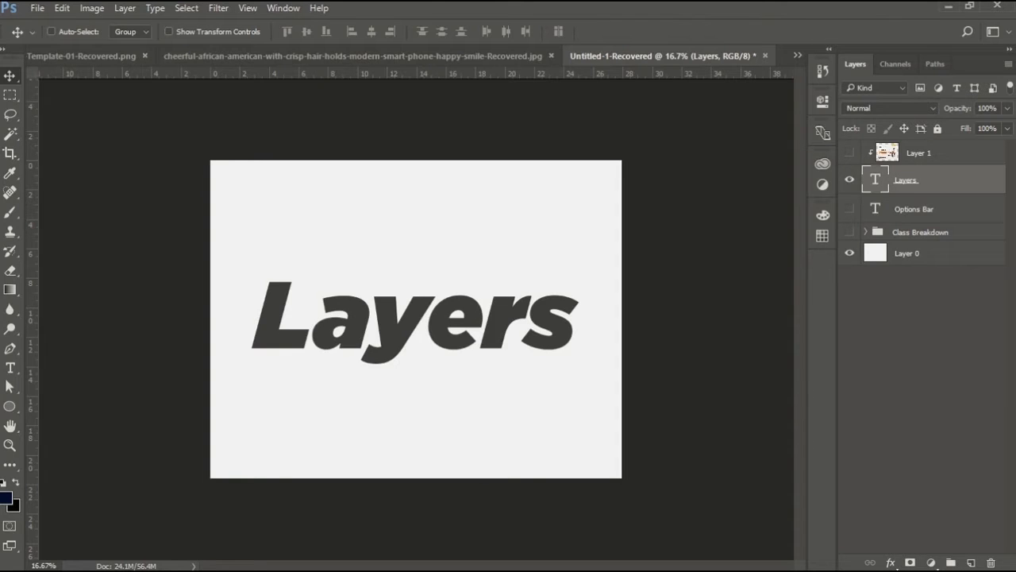
{"action": "left_click", "coordinate": [849, 152]}
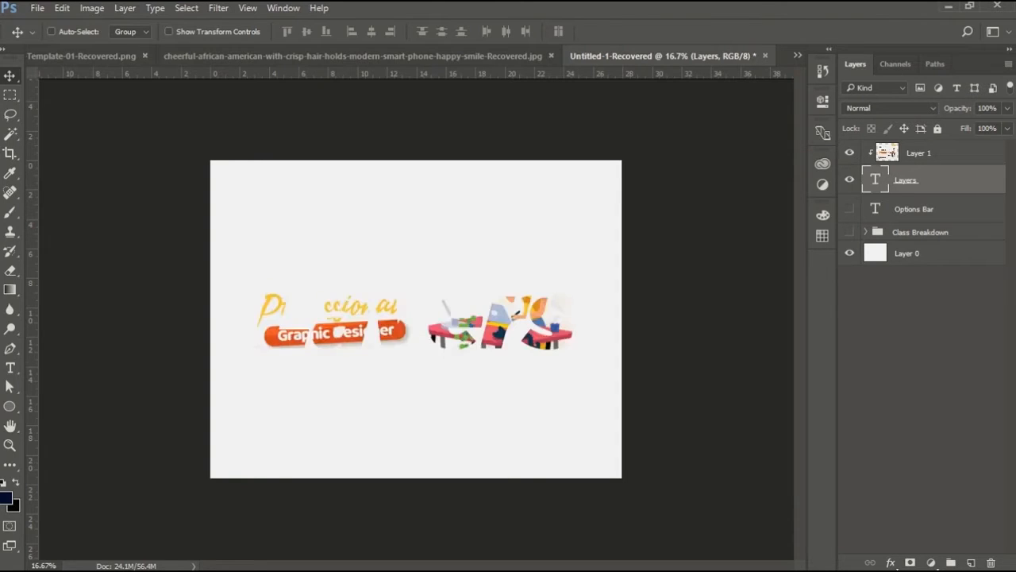
{"action": "left_click", "coordinate": [849, 153]}
{"action": "left_click", "coordinate": [849, 152]}
{"action": "left_click", "coordinate": [850, 152]}
{"action": "left_click", "coordinate": [849, 180]}
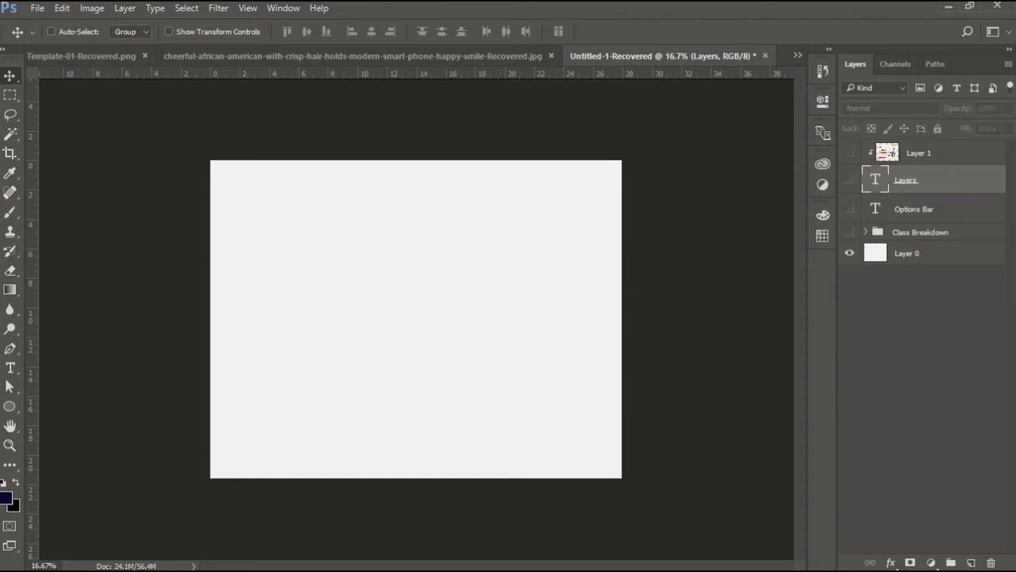
{"action": "left_click", "coordinate": [850, 179]}
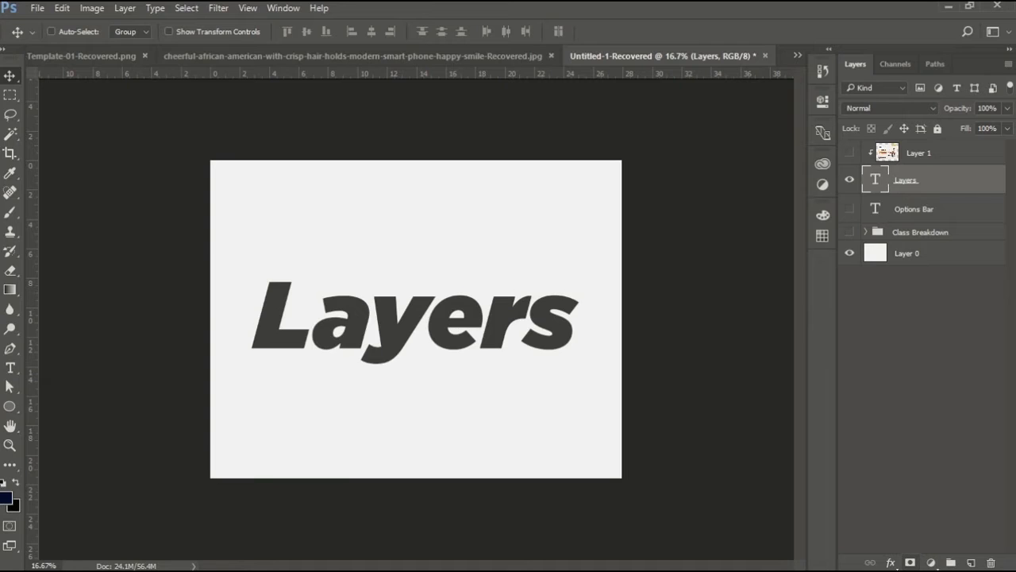
Add a layer mask to the Layers text layer and paint black over the final letter with the Brush tool.
{"action": "left_click", "coordinate": [910, 562]}
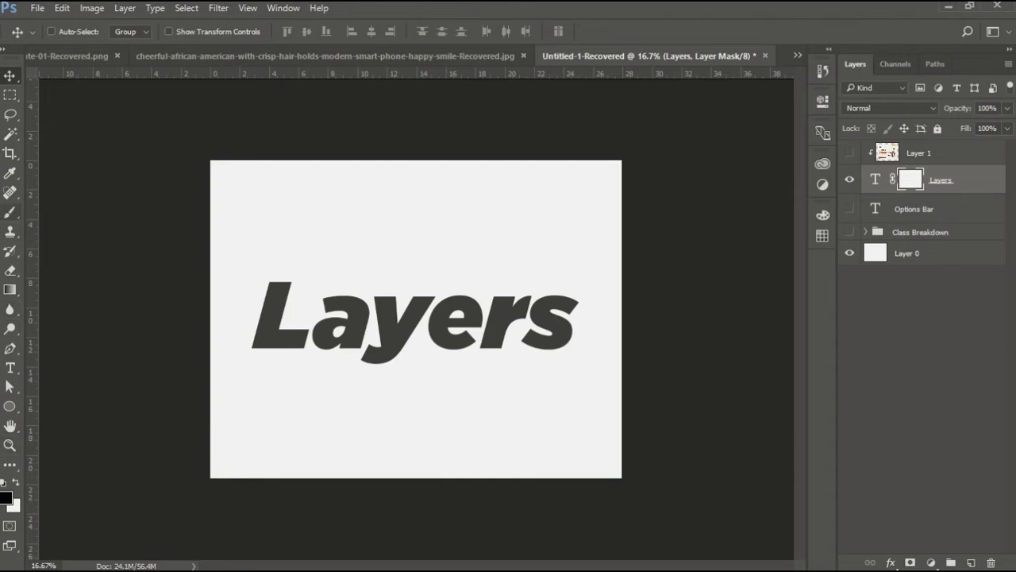
{"action": "left_click", "coordinate": [12, 212]}
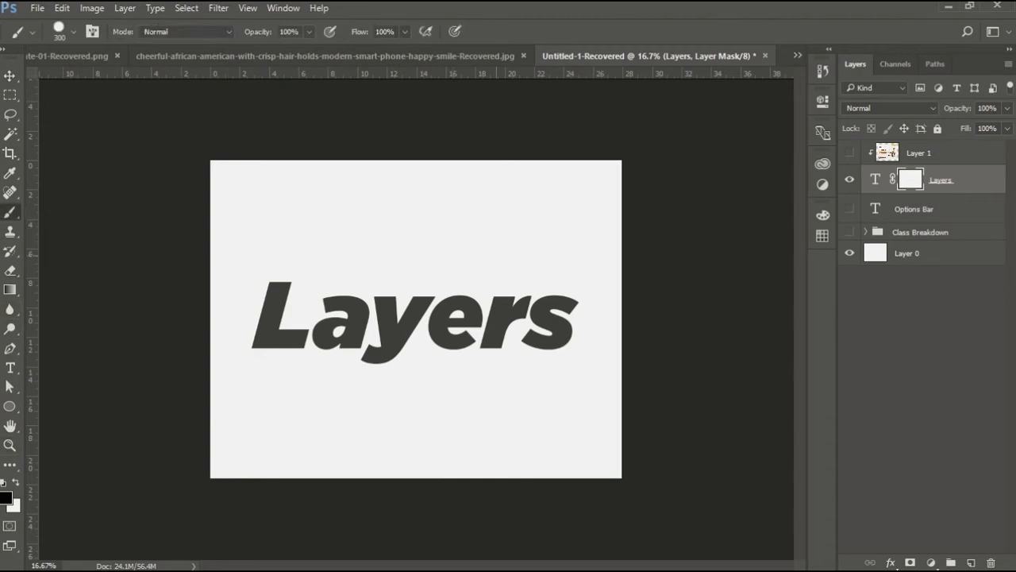
{"action": "left_click_drag", "start_coordinate": [525, 304], "coordinate": [560, 341]}
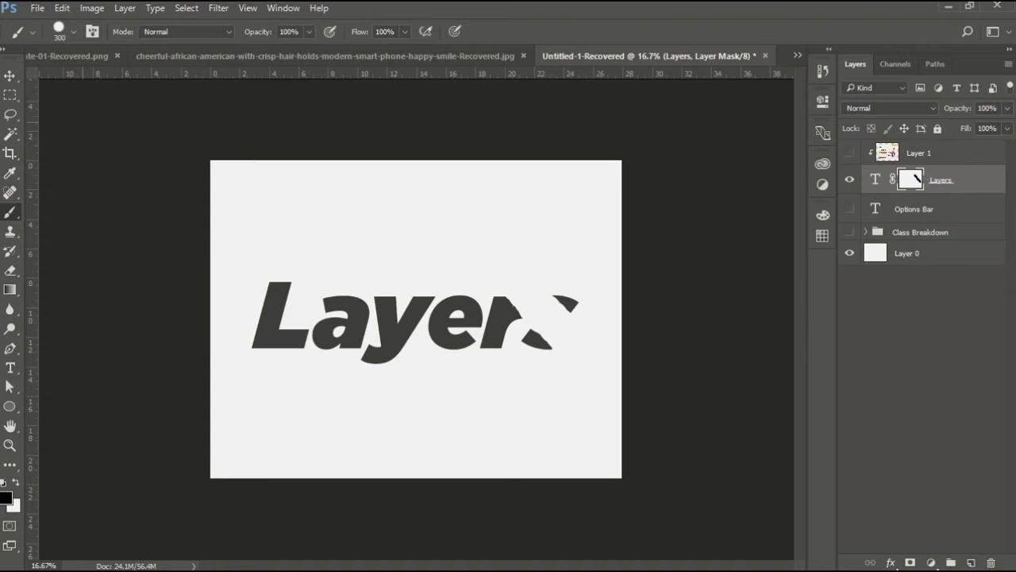
Alternate white and black brush strokes on the mask to restore and hide parts of the word Layers.
{"action": "key", "text": "x"}
{"action": "left_click_drag", "start_coordinate": [556, 338], "coordinate": [520, 306]}
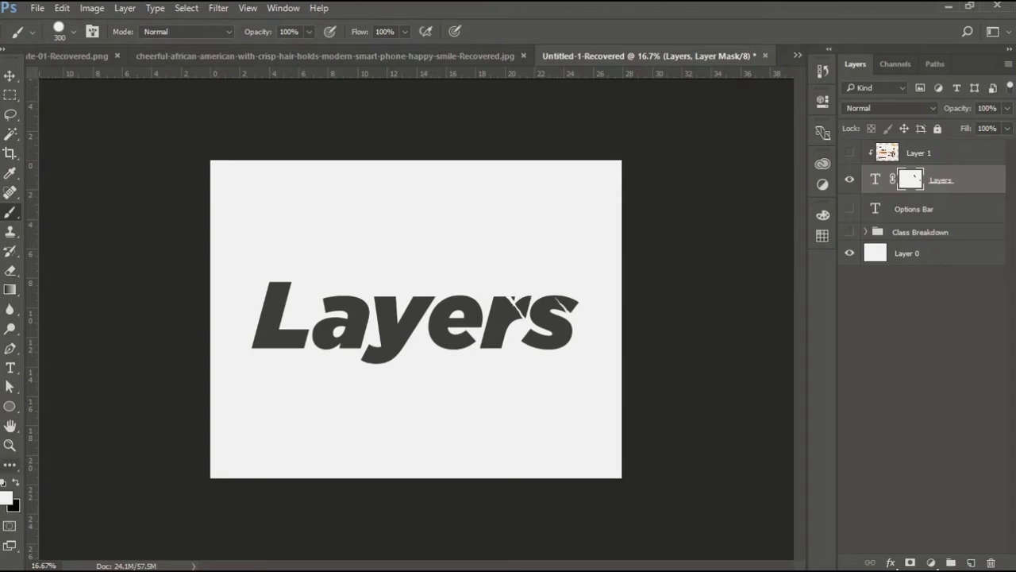
{"action": "key", "text": "x"}
{"action": "left_click_drag", "start_coordinate": [428, 297], "coordinate": [266, 346]}
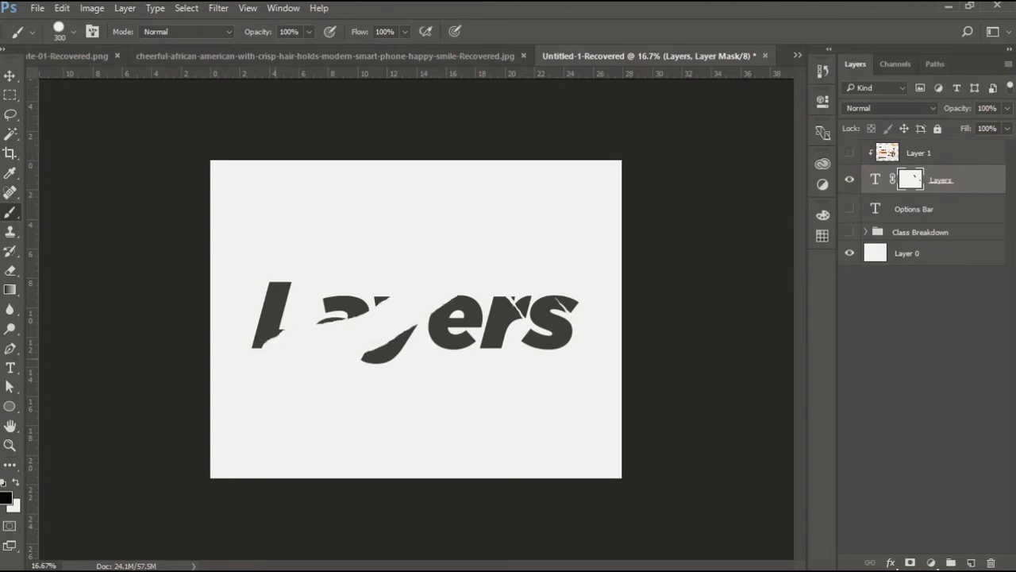
{"action": "key", "text": "x"}
{"action": "left_click_drag", "start_coordinate": [266, 346], "coordinate": [417, 306]}
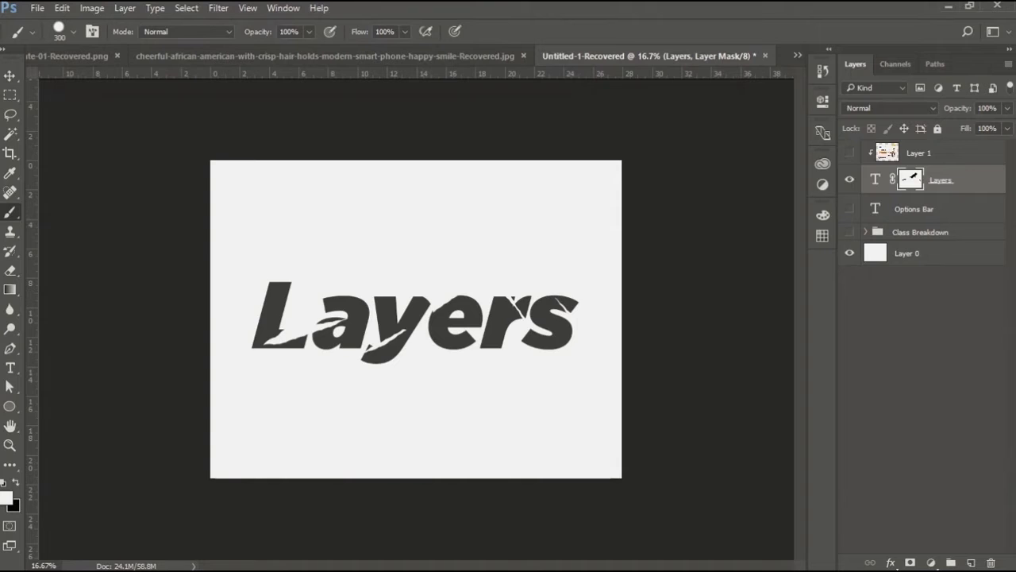
Delete the layer mask from the Layers text layer.
{"action": "right_click", "coordinate": [942, 180]}
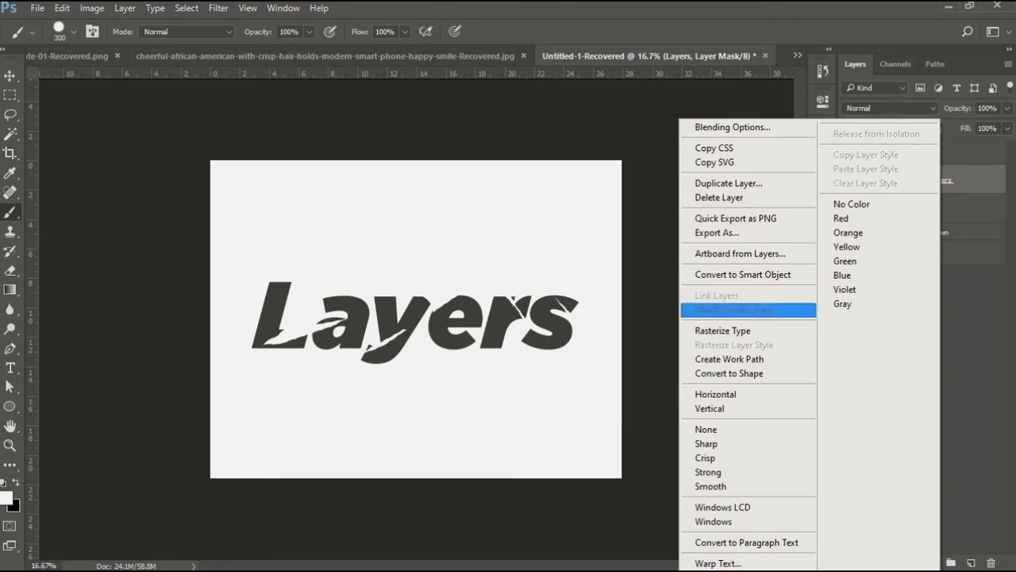
{"action": "key", "text": "Escape"}
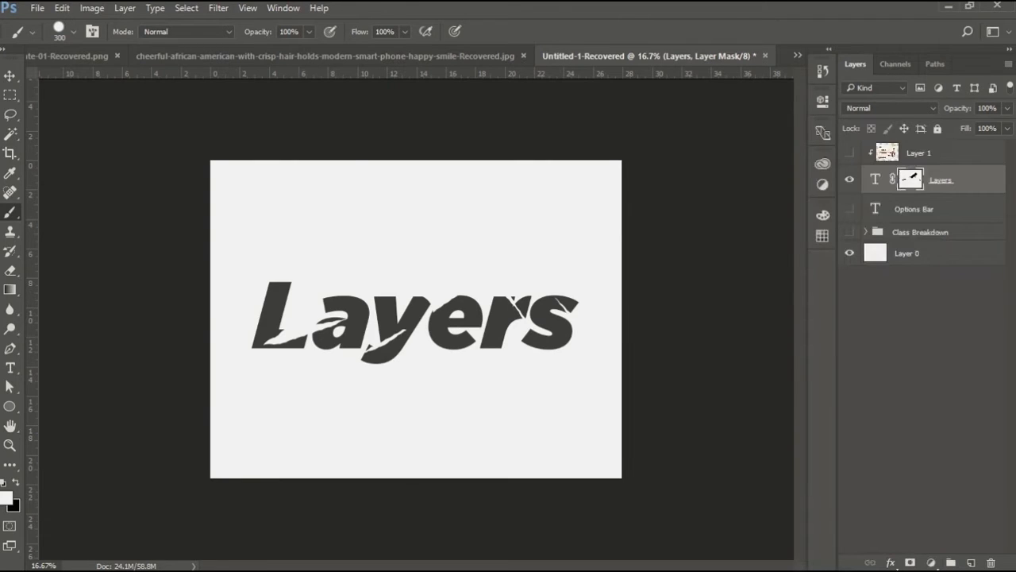
{"action": "right_click", "coordinate": [957, 180]}
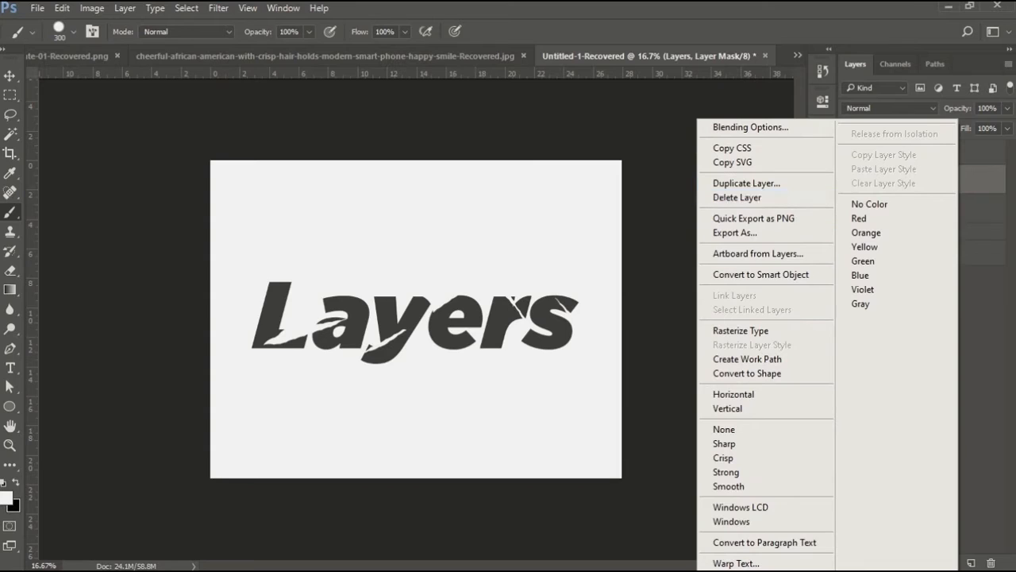
{"action": "left_click", "coordinate": [897, 154]}
{"action": "right_click", "coordinate": [909, 179]}
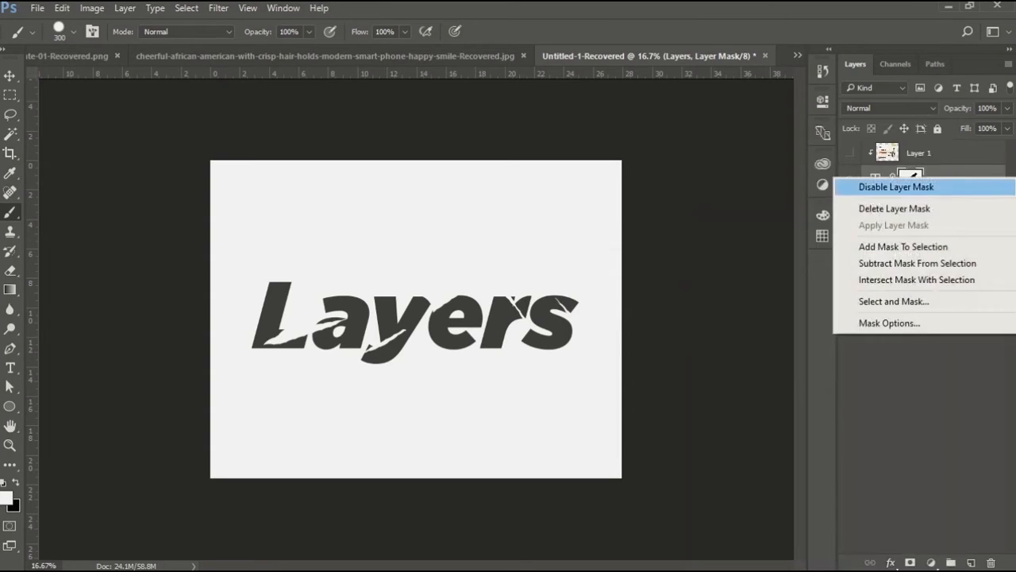
{"action": "left_click", "coordinate": [895, 206]}
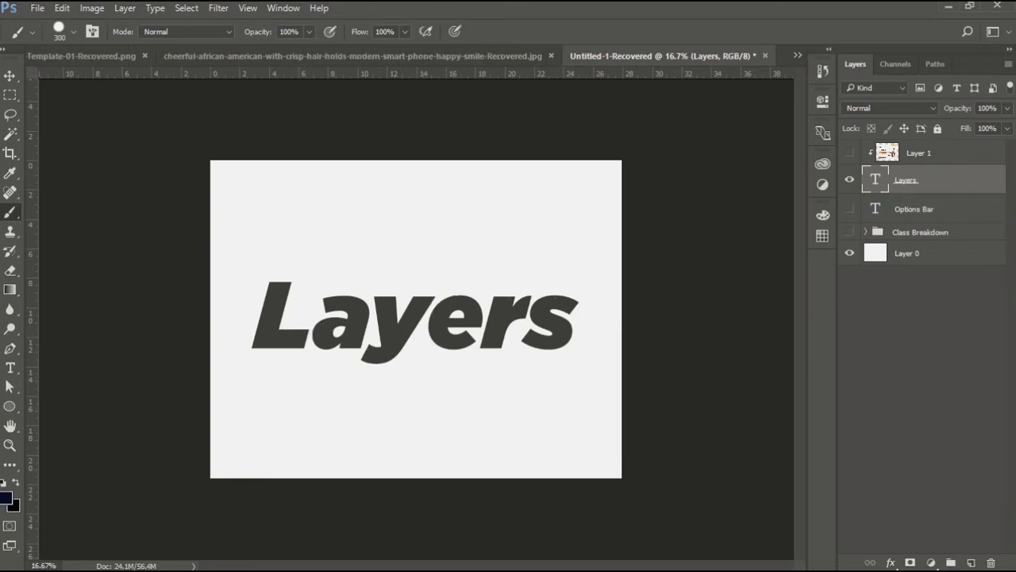
Show the Options Bar text layer and move its text below the Layers title.
{"action": "left_click", "coordinate": [914, 209]}
{"action": "left_click", "coordinate": [850, 208]}
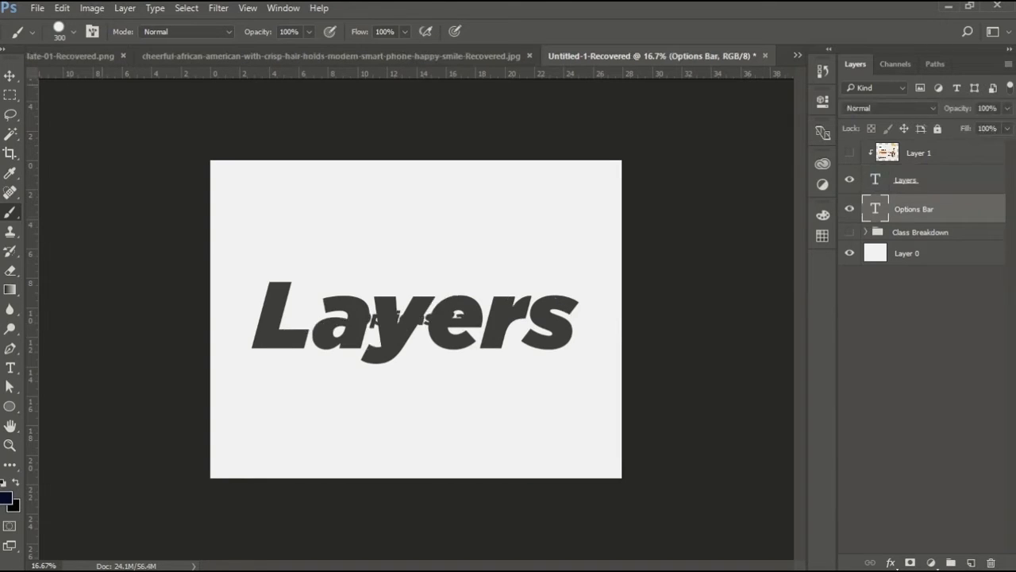
{"action": "left_click", "coordinate": [10, 76]}
{"action": "left_click_drag", "start_coordinate": [425, 288], "coordinate": [428, 367]}
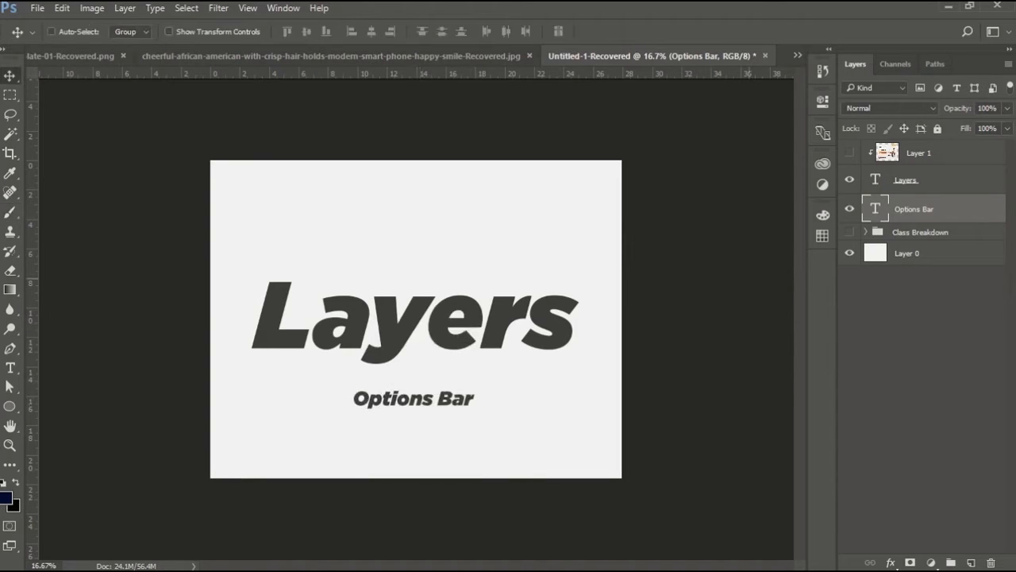
Duplicate the Options Bar layer and move the copy above the Layers title.
{"action": "left_click_drag", "start_coordinate": [913, 209], "coordinate": [970, 562]}
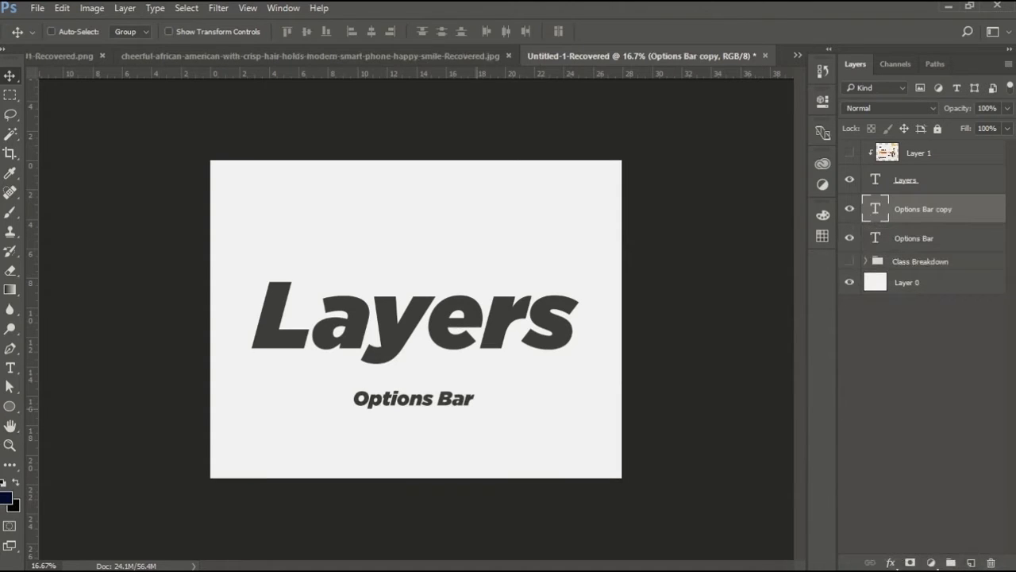
{"action": "left_click_drag", "start_coordinate": [476, 395], "coordinate": [476, 213]}
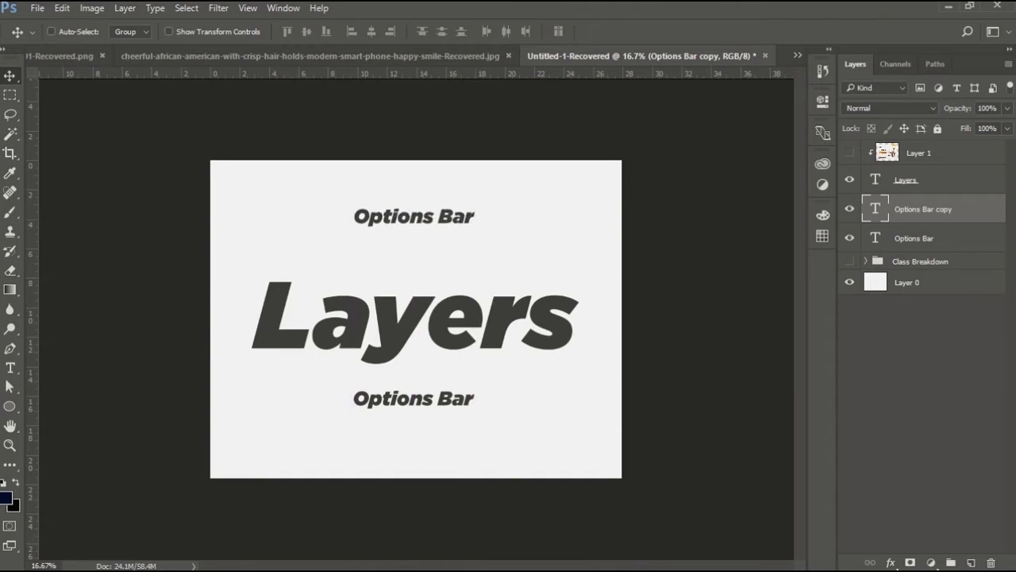
Show Layer 1 and release it from the clipping mask.
{"action": "left_click", "coordinate": [850, 153]}
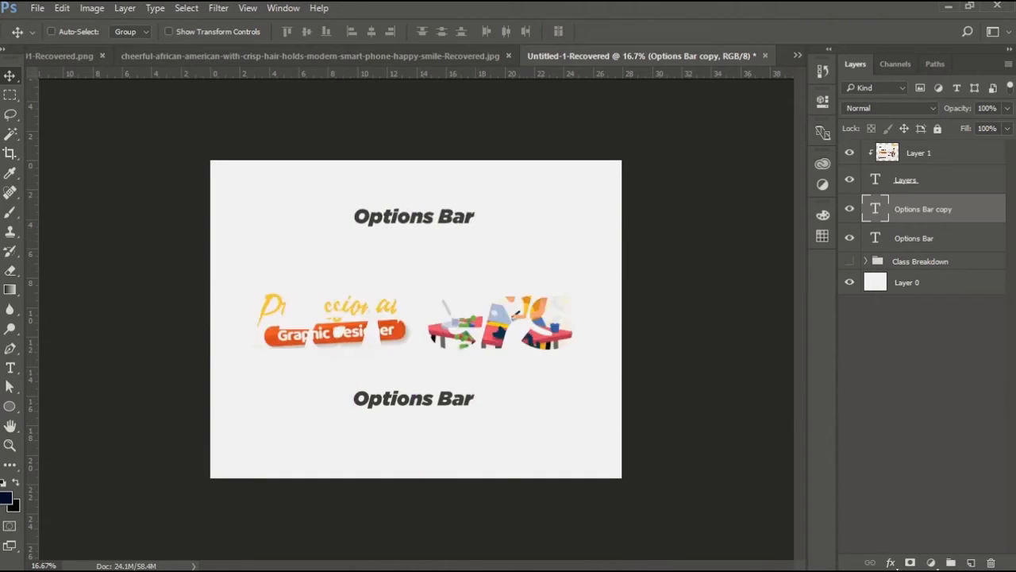
{"action": "left_click", "coordinate": [913, 165], "text": "alt"}
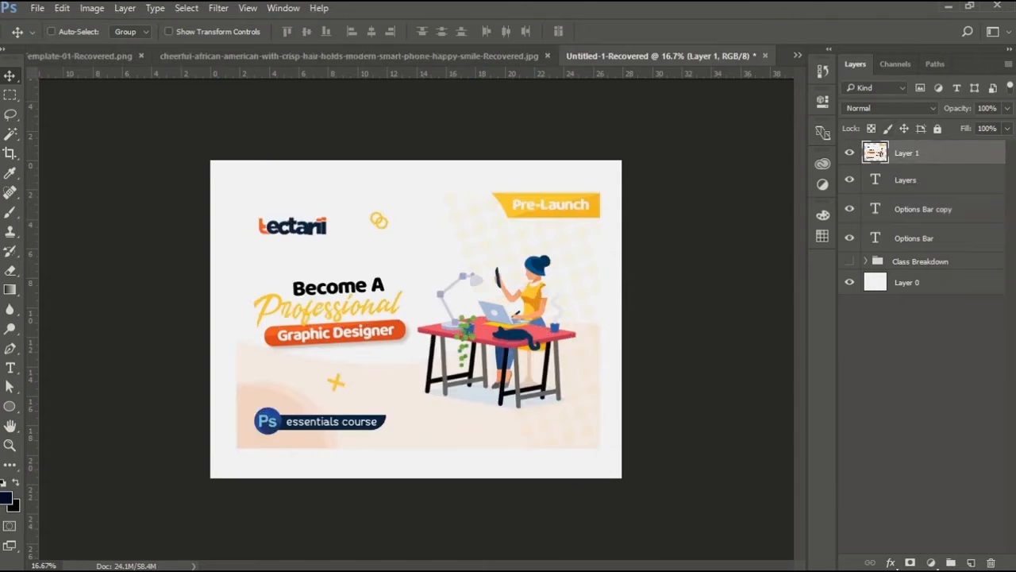
Duplicate Layer 1.
{"action": "left_click_drag", "start_coordinate": [921, 153], "coordinate": [970, 562]}
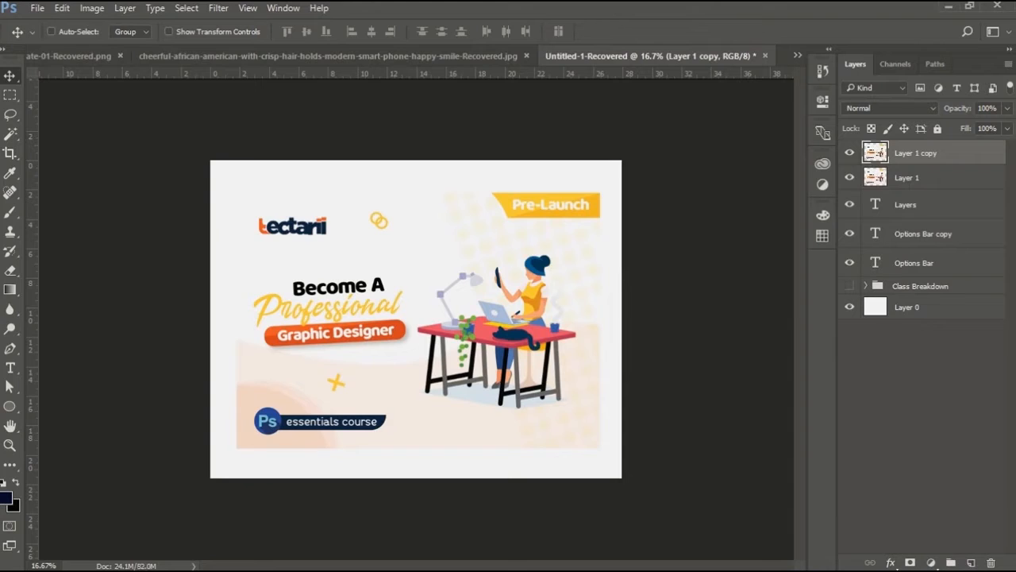
Remove the duplicate layers stacked above Layer 1.
{"action": "key", "text": "ctrl+z"}
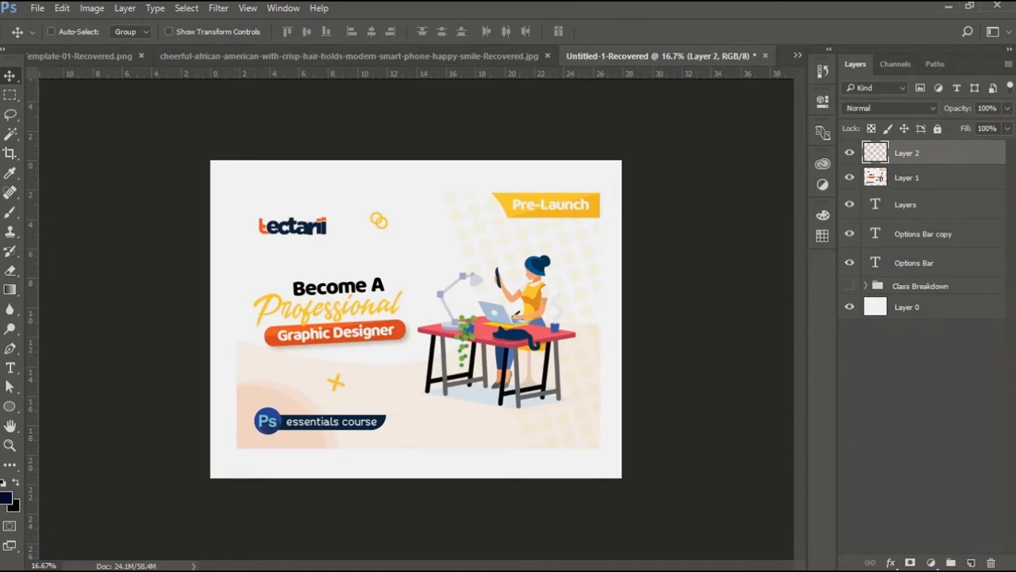
{"action": "key", "text": "Delete"}
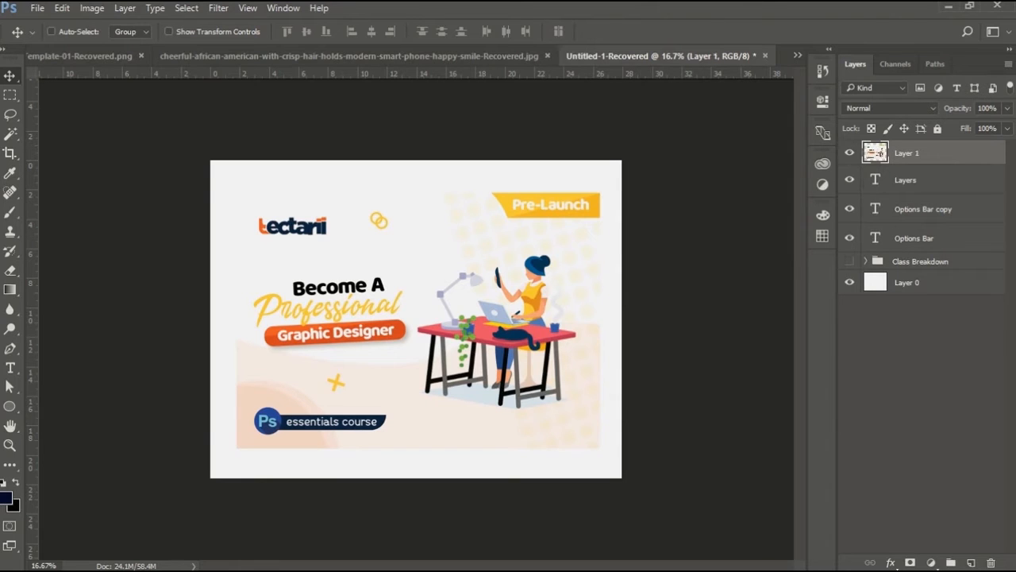
{"action": "left_click_drag", "start_coordinate": [907, 153], "coordinate": [971, 562]}
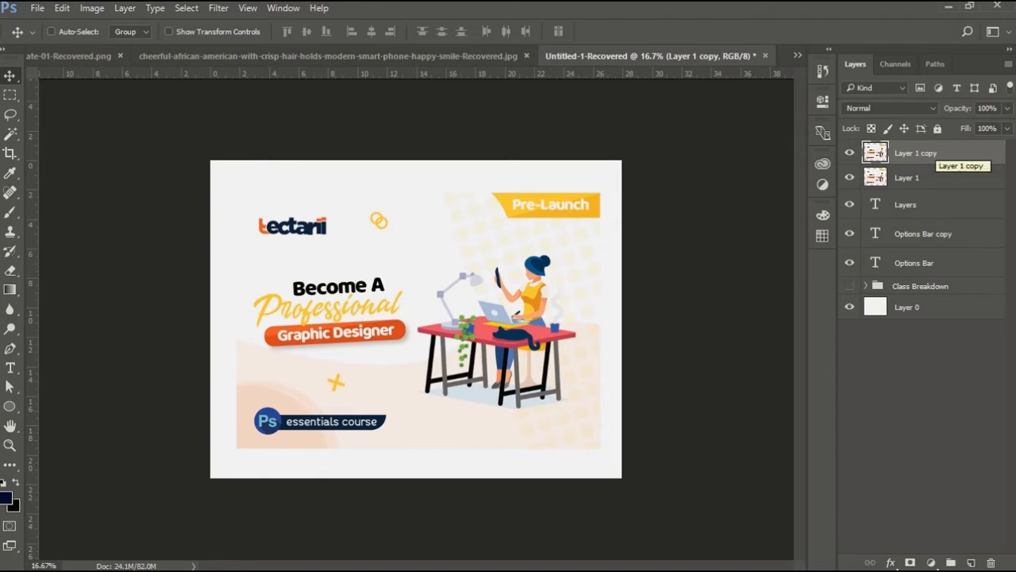
{"action": "key", "text": "Delete"}
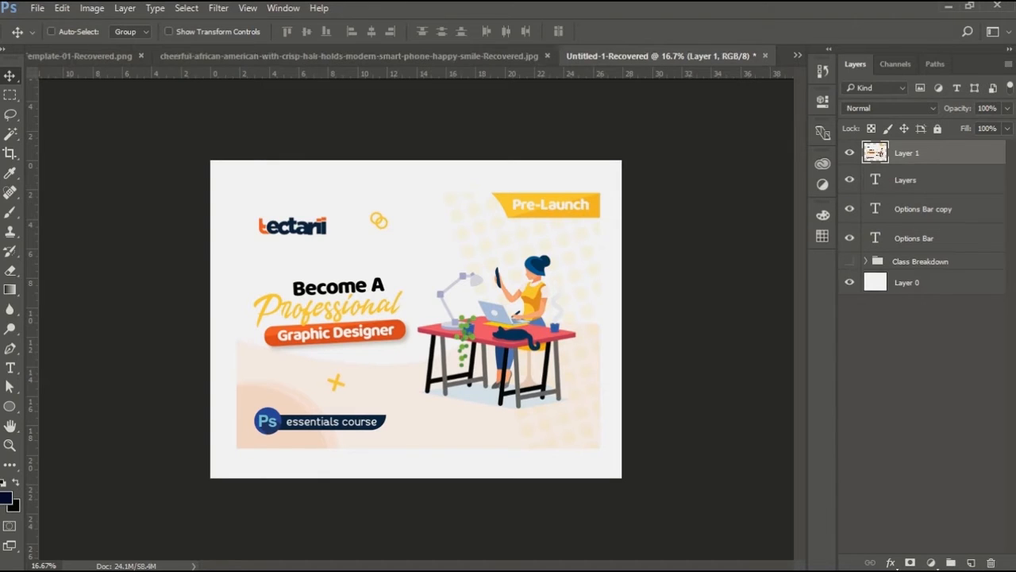
Toggle the visibility of Layer 1 and the Options Bar copy layer to compare the canvas.
{"action": "left_click", "coordinate": [850, 152]}
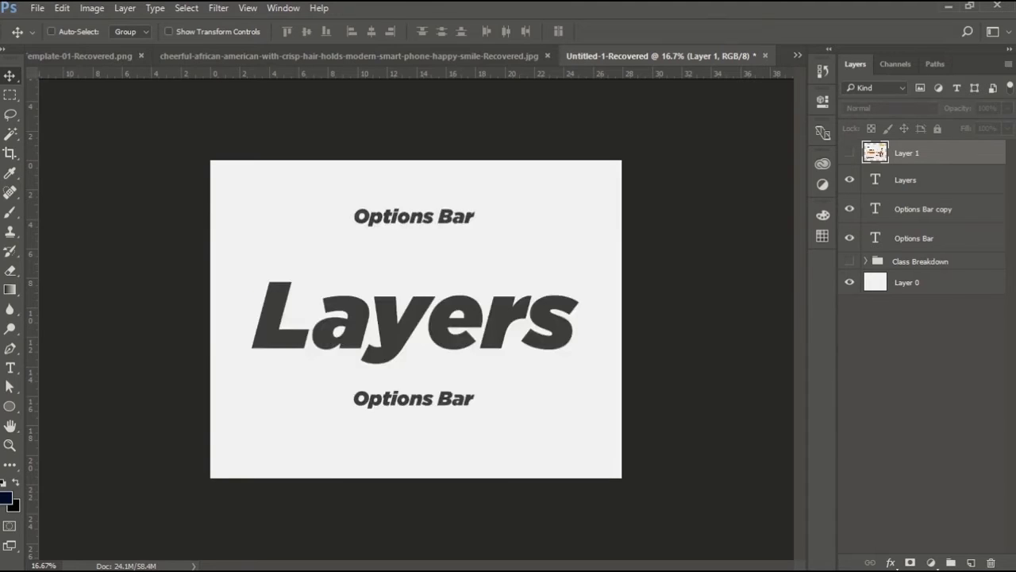
{"action": "left_click", "coordinate": [850, 209]}
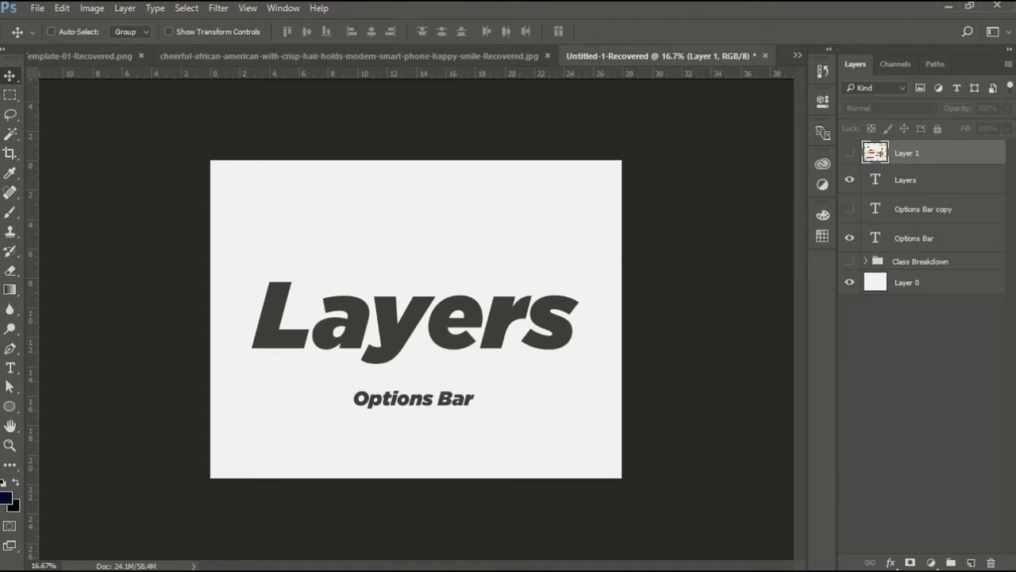
{"action": "left_click", "coordinate": [849, 209]}
{"action": "left_click", "coordinate": [849, 209]}
{"action": "left_click", "coordinate": [849, 153]}
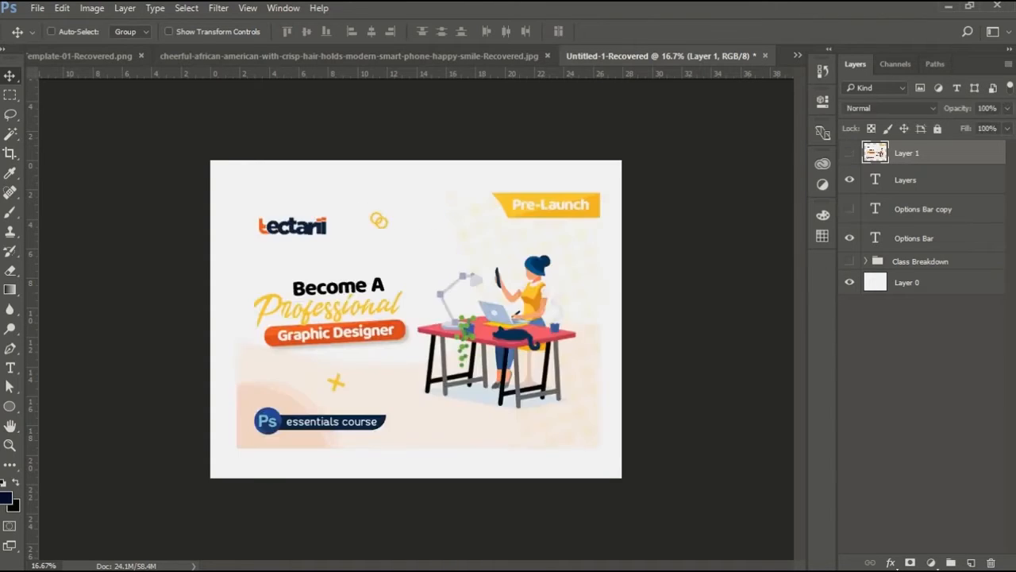
{"action": "left_click", "coordinate": [849, 153]}
{"action": "left_click", "coordinate": [849, 209]}
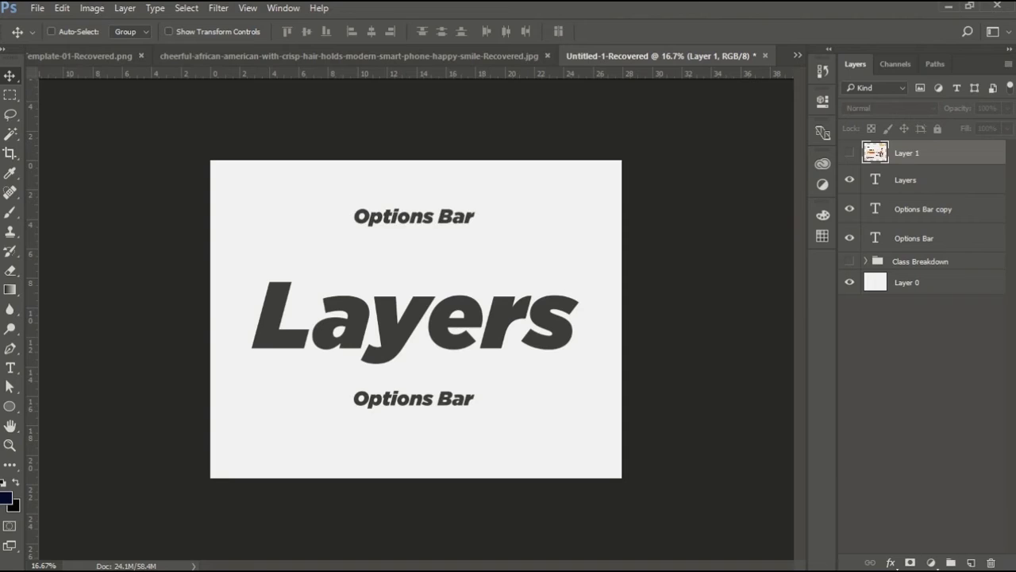
{"action": "left_click", "coordinate": [849, 153]}
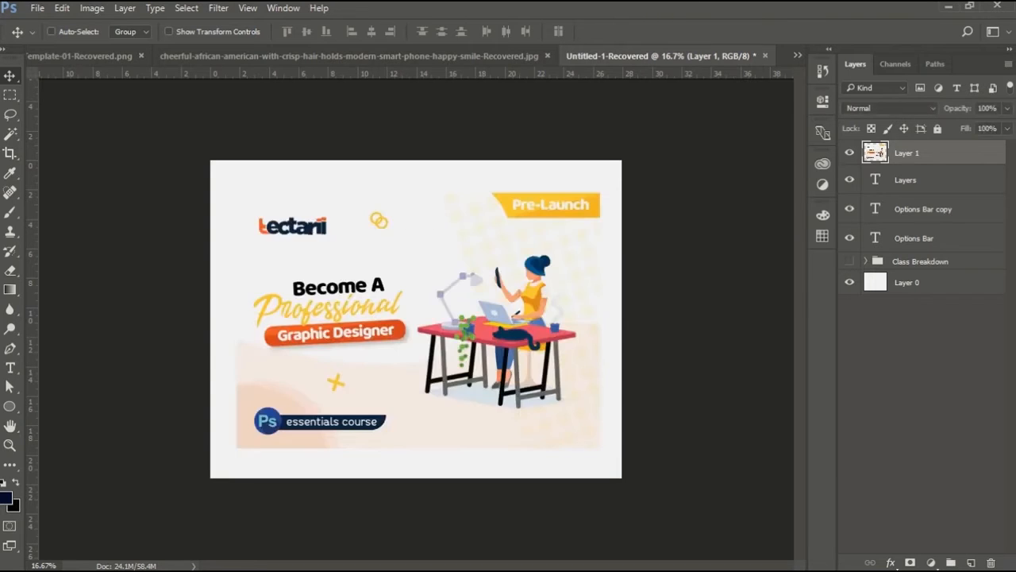
Set Layer 1's opacity to 62% and its fill to 22%.
{"action": "left_click", "coordinate": [889, 108]}
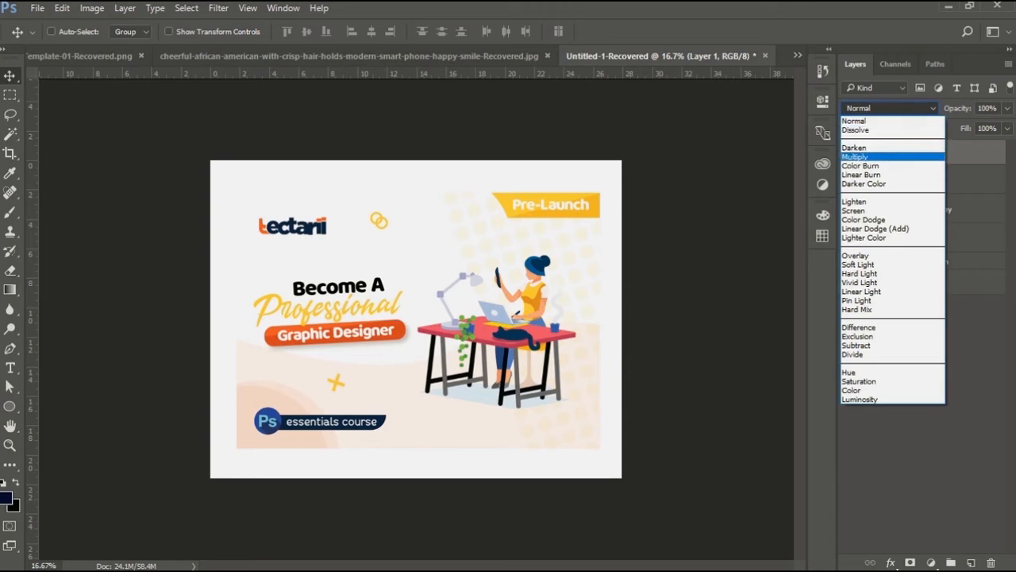
{"action": "key", "text": "Escape"}
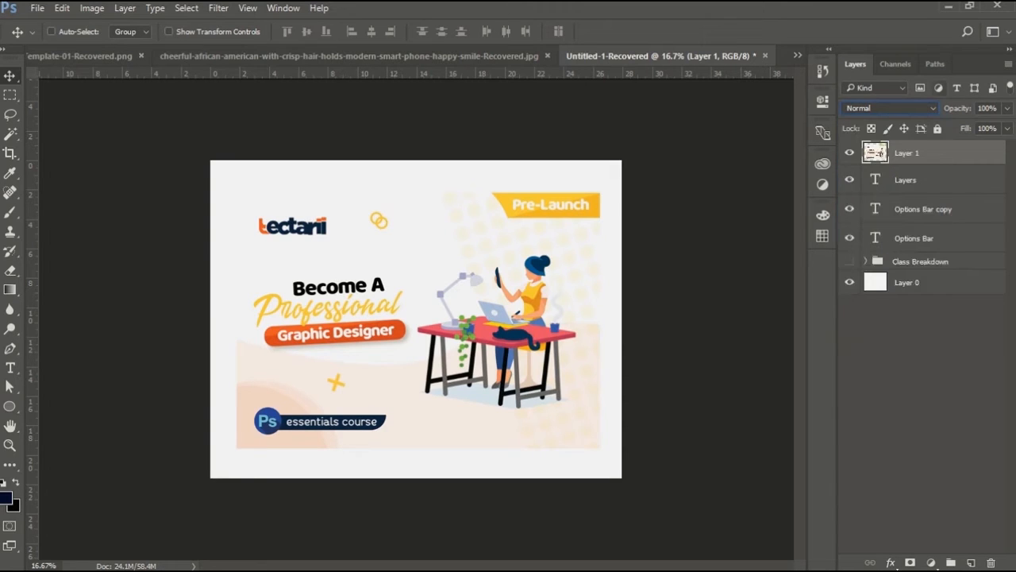
{"action": "left_click_drag", "start_coordinate": [957, 108], "coordinate": [896, 108]}
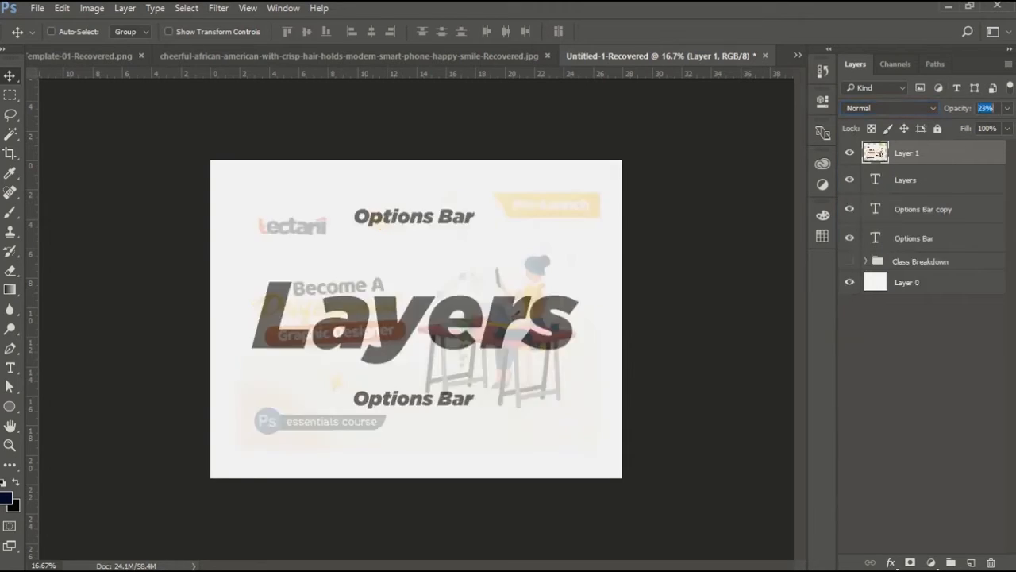
{"action": "type", "text": "62"}
{"action": "key", "text": "Return"}
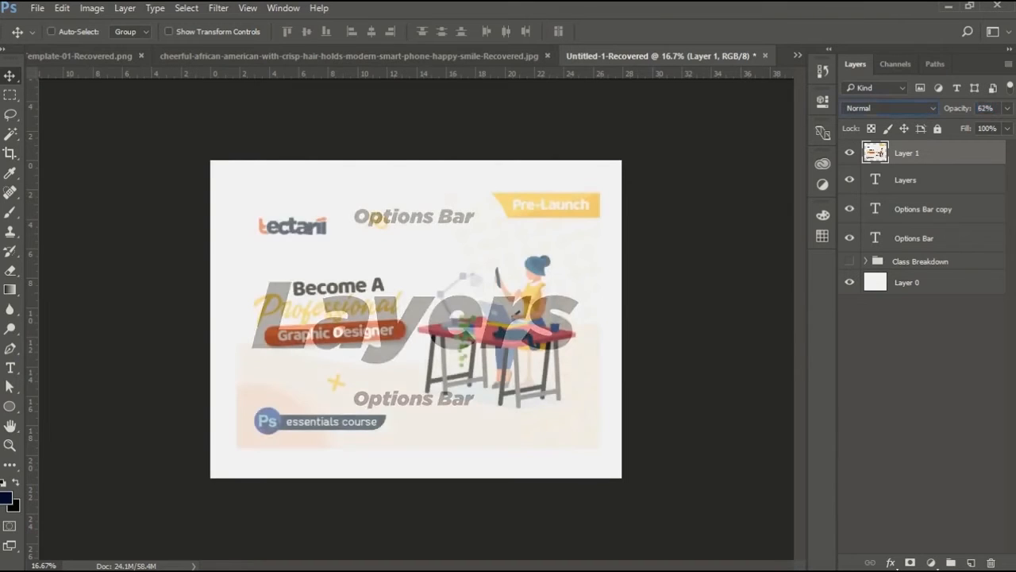
{"action": "left_click_drag", "start_coordinate": [966, 128], "coordinate": [912, 128]}
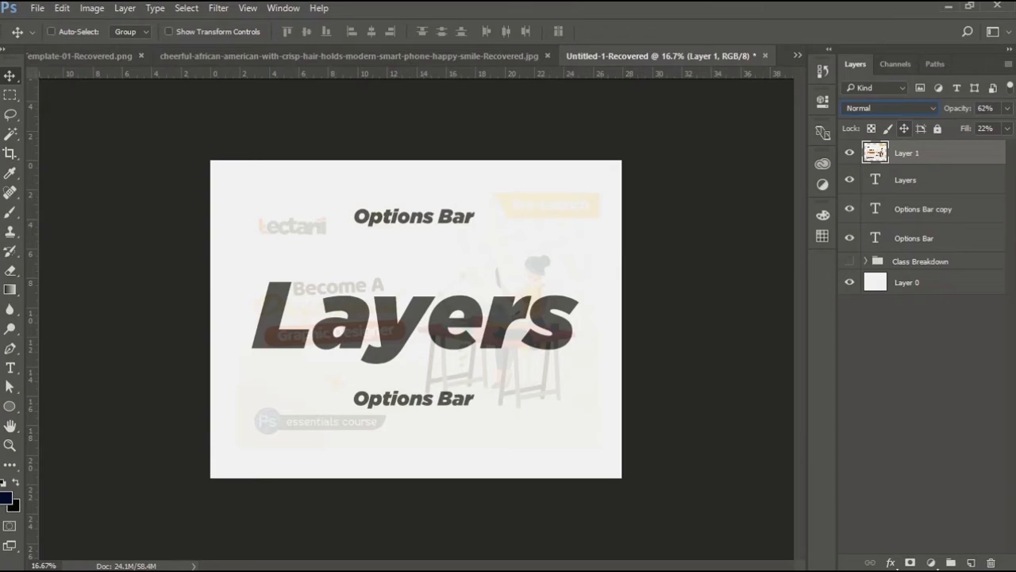
{"action": "key", "text": "b"}
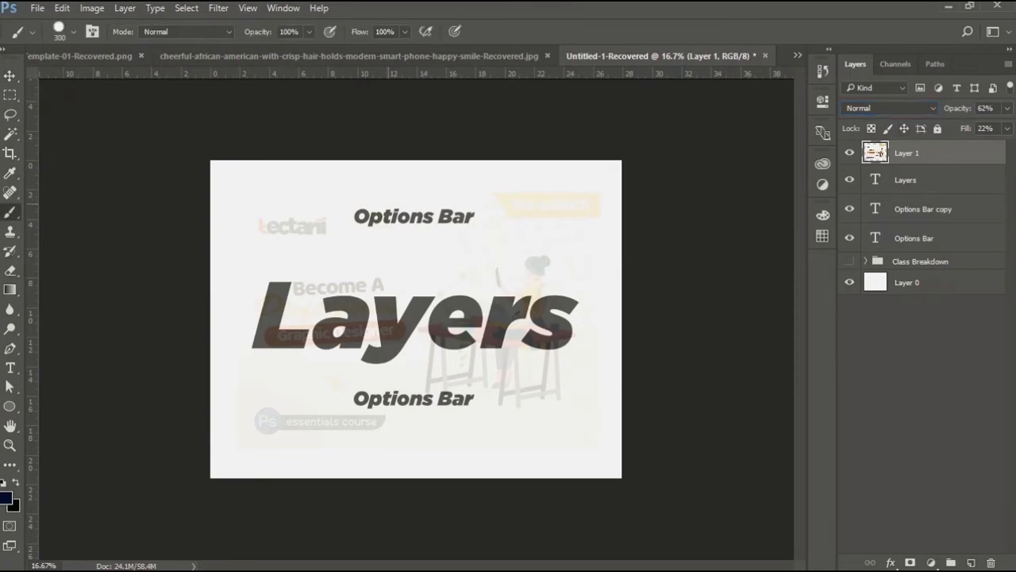
{"action": "left_click", "coordinate": [406, 181]}
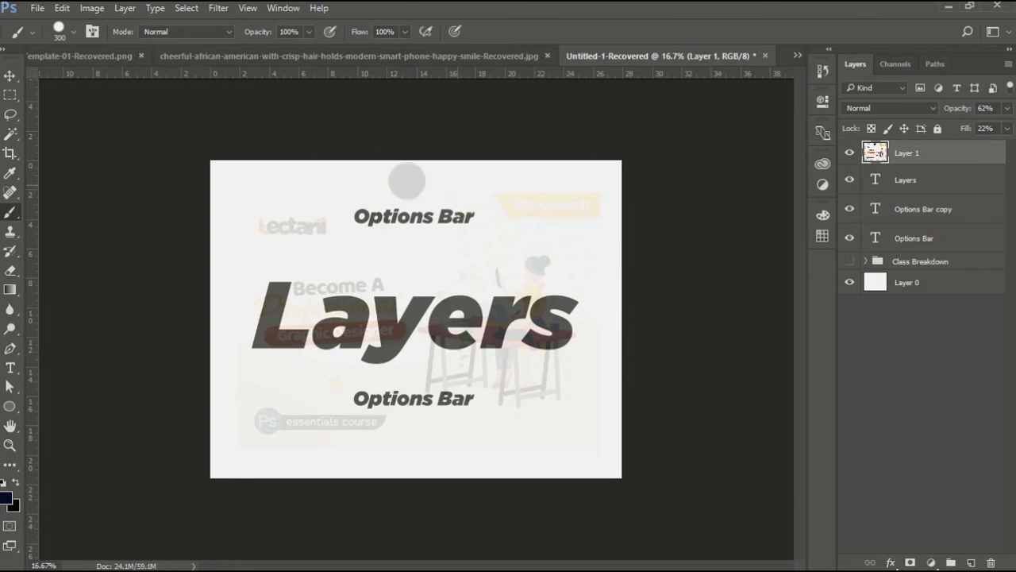
{"action": "key", "text": "ctrl+z"}
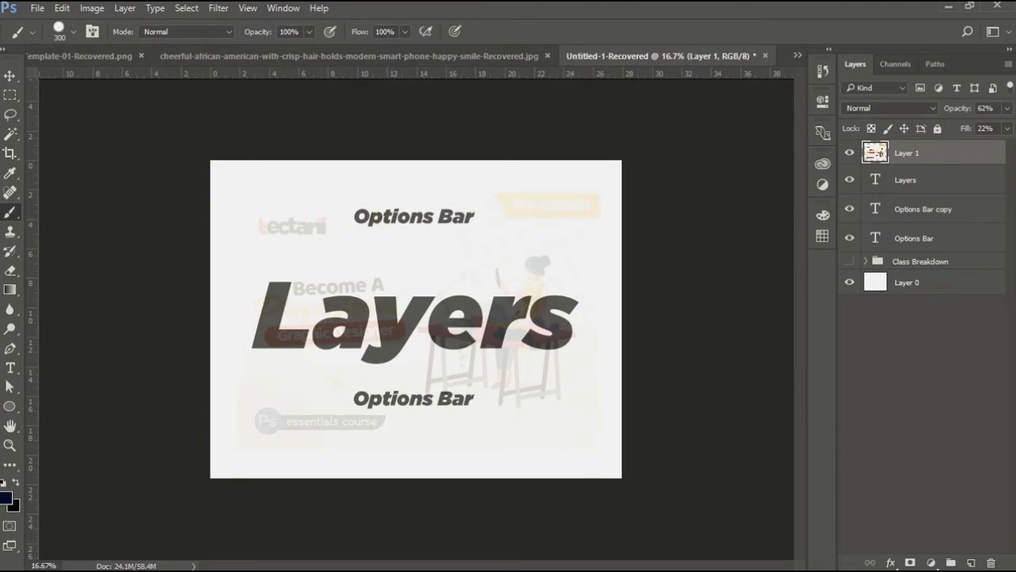
Hide Layer 1 and paint a dark brush dot on a new layer near the canvas's top right.
{"action": "left_click", "coordinate": [971, 562]}
{"action": "left_click", "coordinate": [850, 177]}
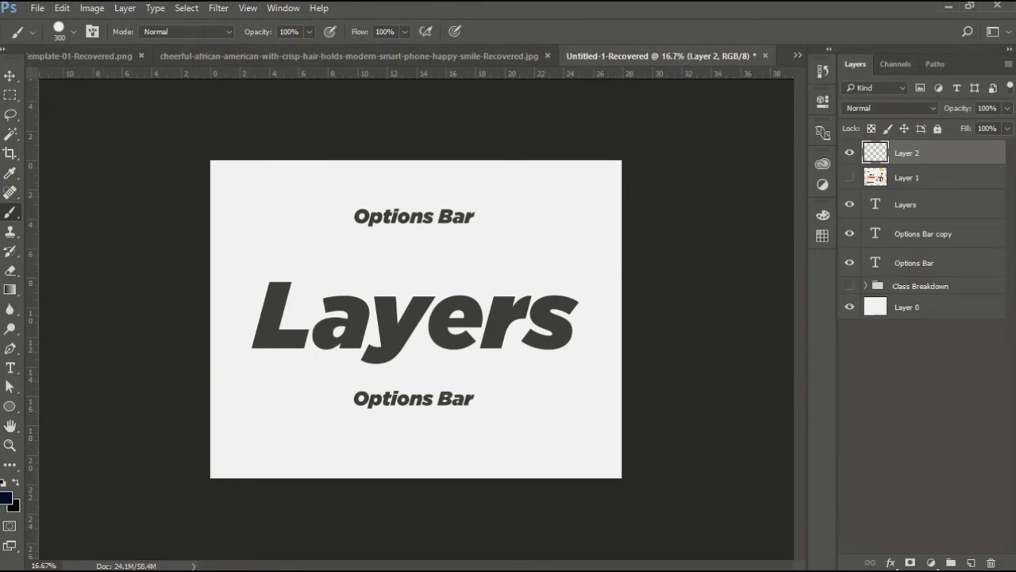
{"action": "left_click", "coordinate": [520, 205]}
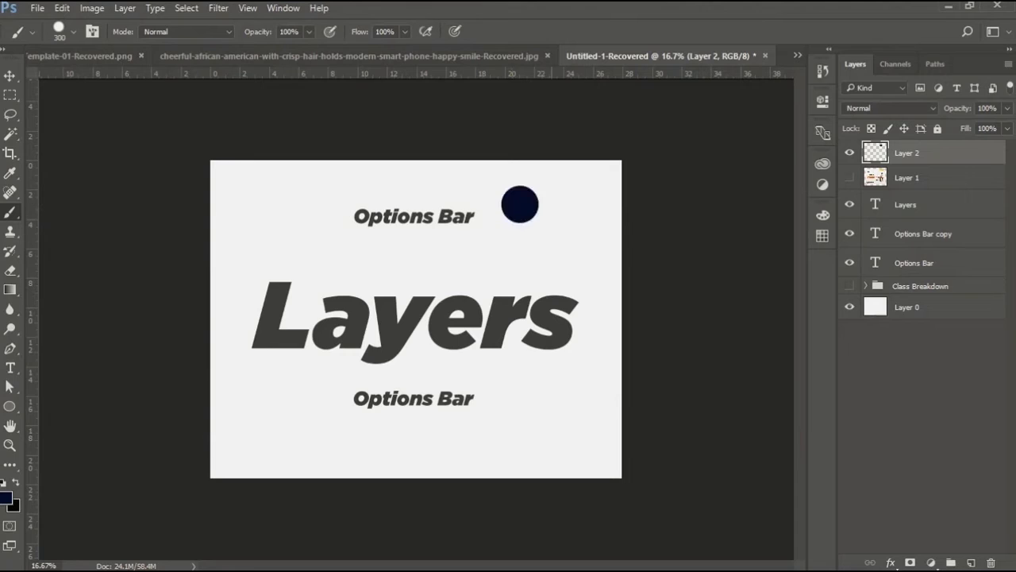
Set the dot layer's fill to 37%.
{"action": "key", "text": "v"}
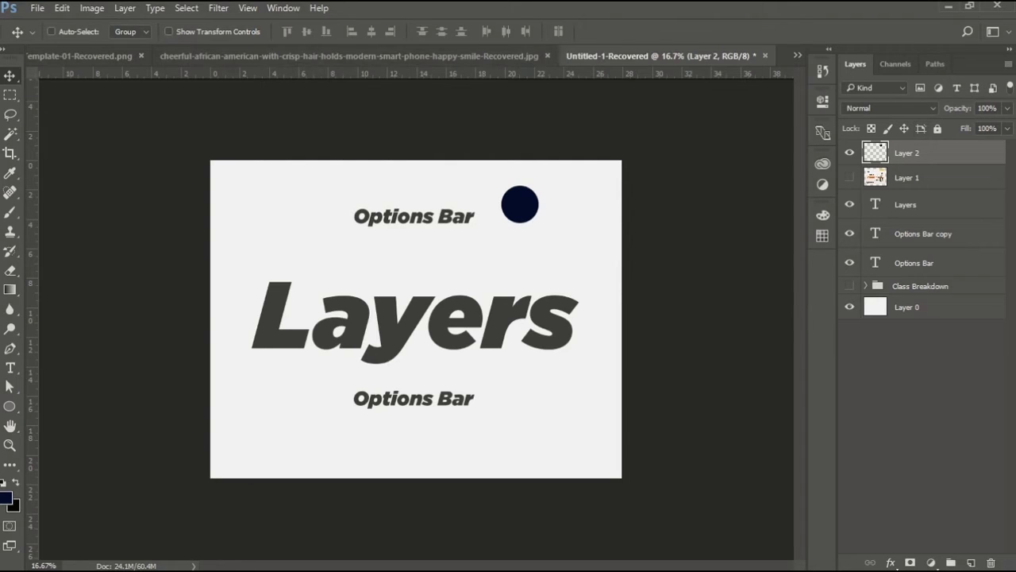
{"action": "left_click_drag", "start_coordinate": [966, 128], "coordinate": [918, 127]}
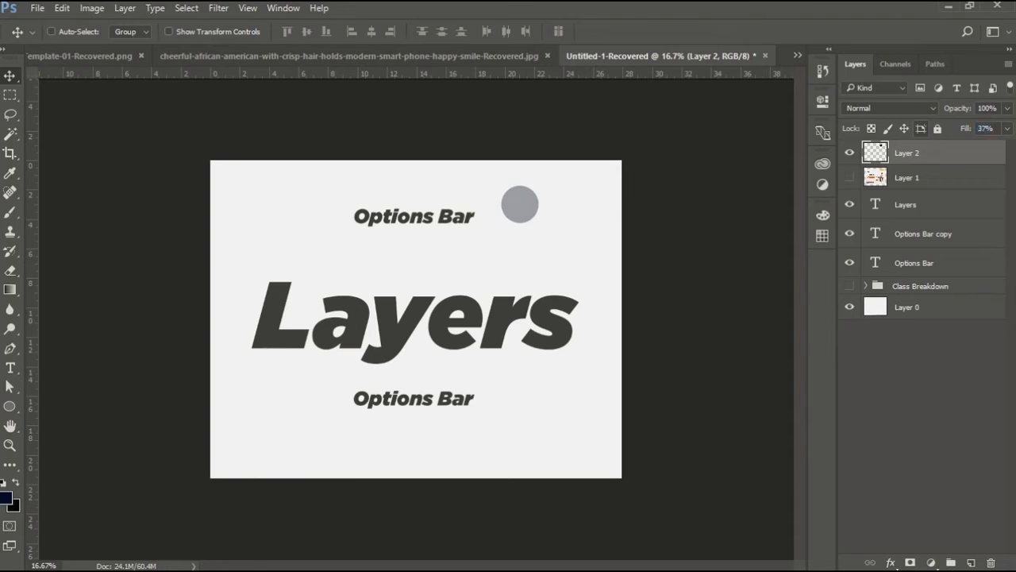
Duplicate Layer 2 three times.
{"action": "key", "text": "ctrl+j"}
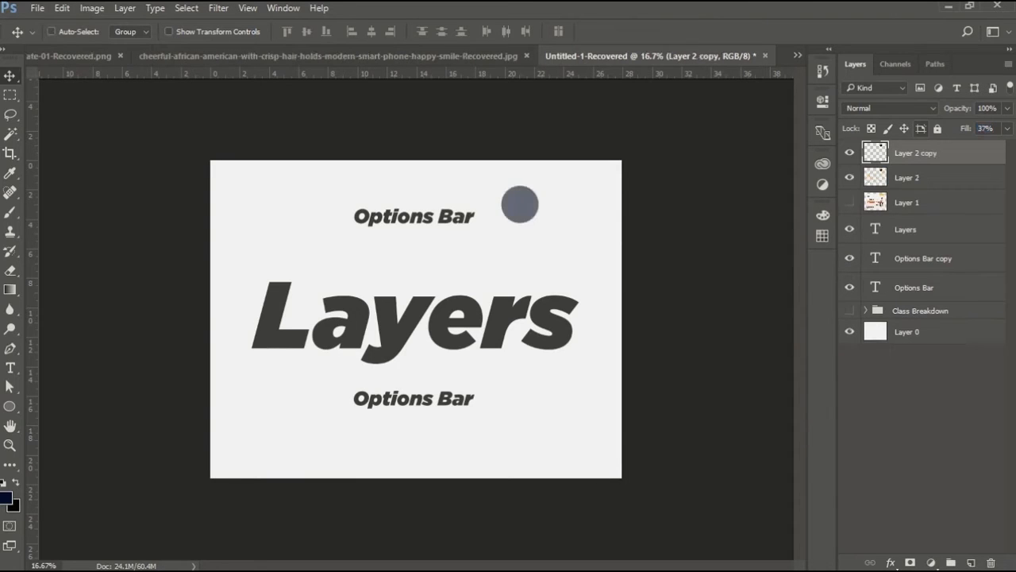
{"action": "key", "text": "ctrl+j"}
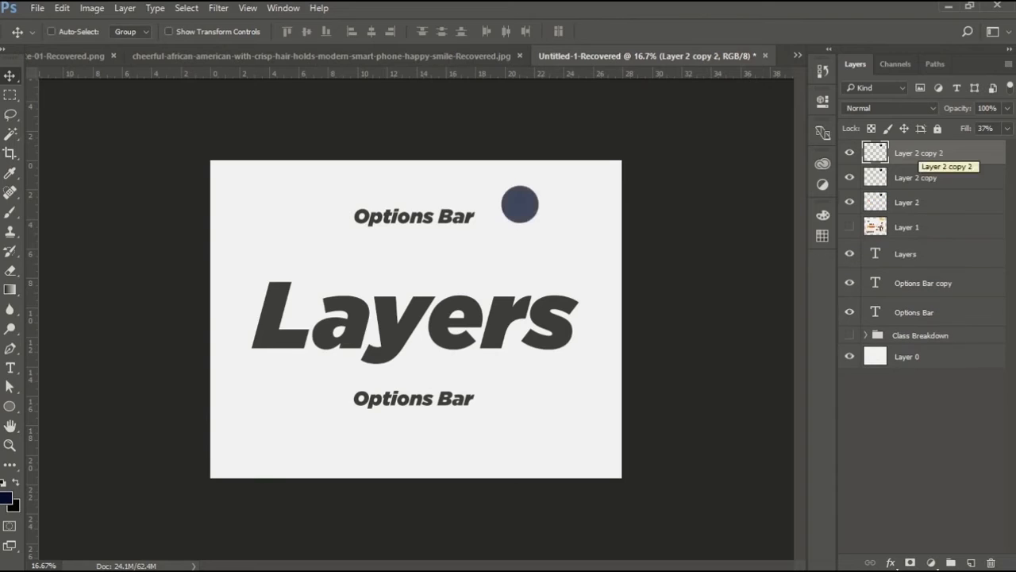
{"action": "key", "text": "ctrl+j"}
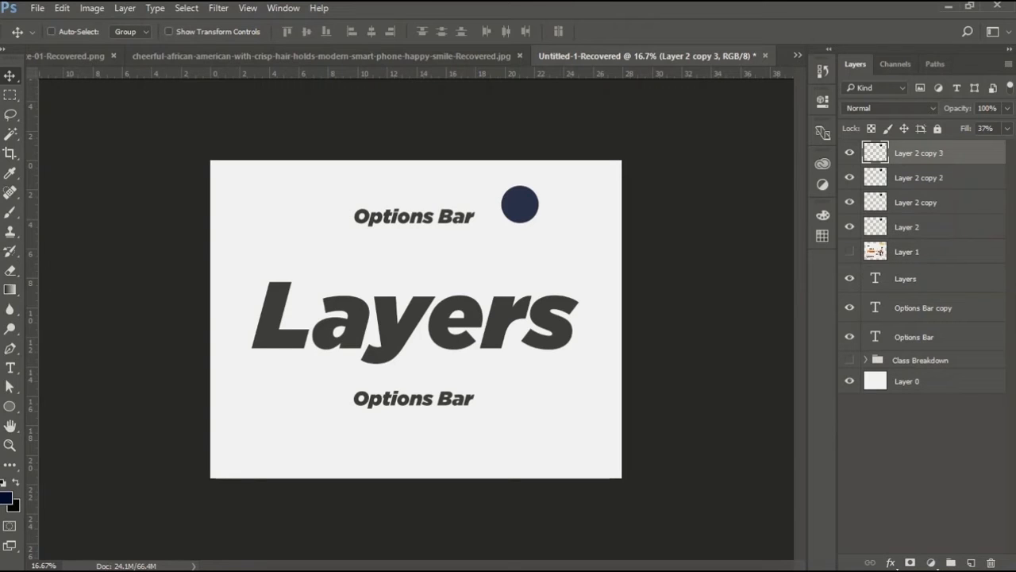
Group the three Layer 2 copies into Group 1 and hide the group.
{"action": "left_click", "coordinate": [916, 202], "text": "shift"}
{"action": "key", "text": "ctrl+g"}
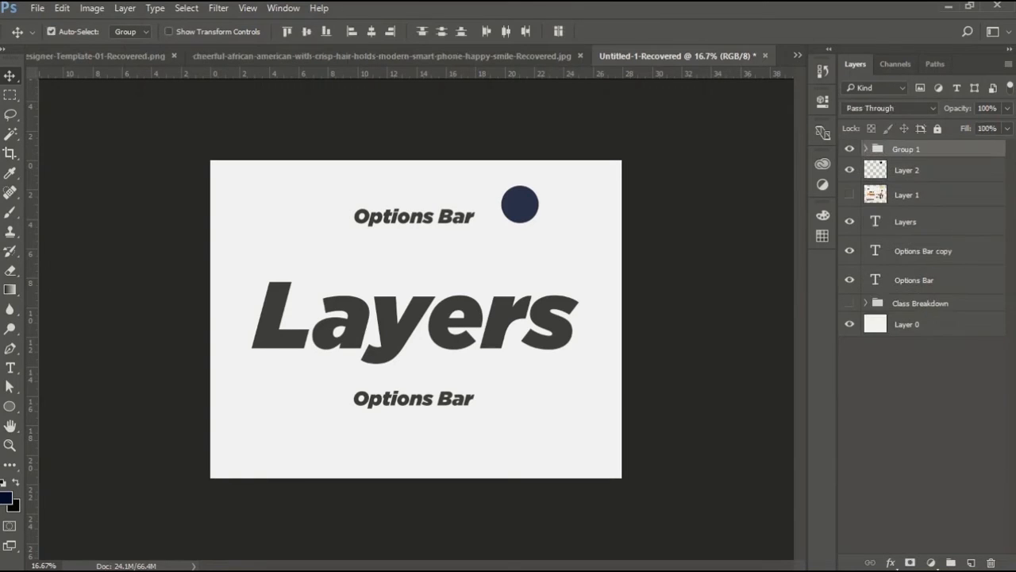
{"action": "left_click", "coordinate": [849, 149]}
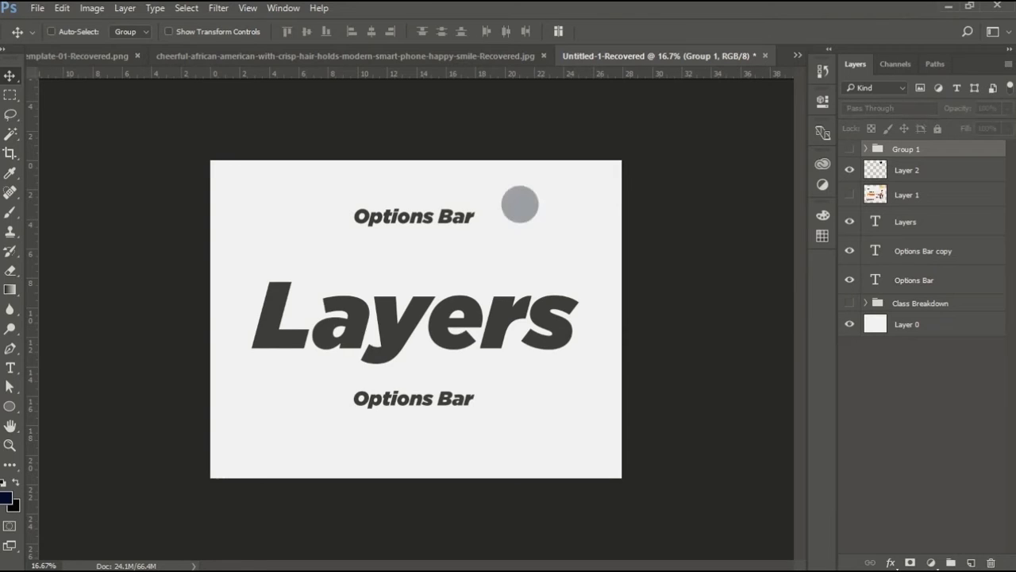
{"action": "left_click", "coordinate": [907, 170]}
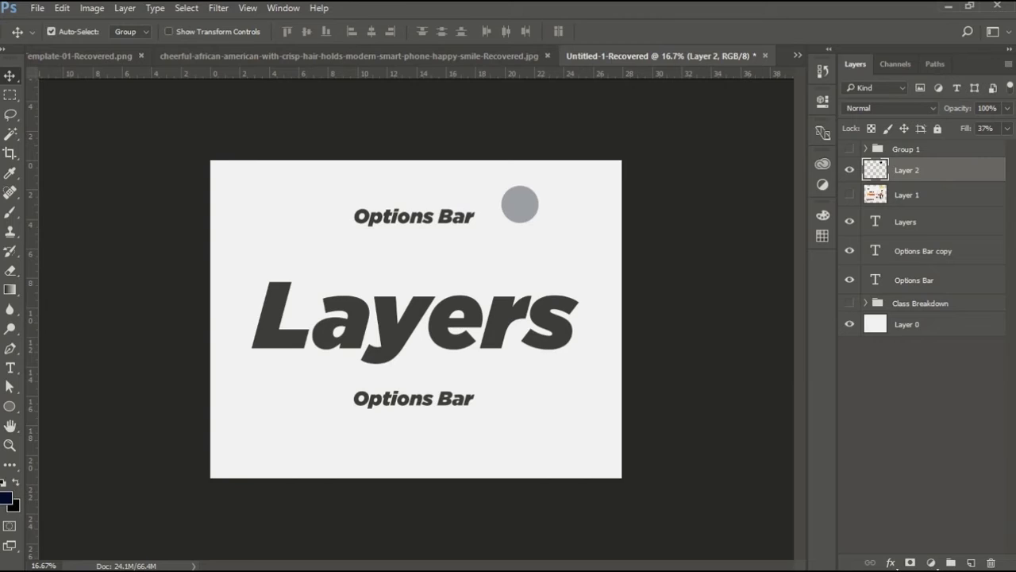
{"action": "key", "text": "ctrl+j"}
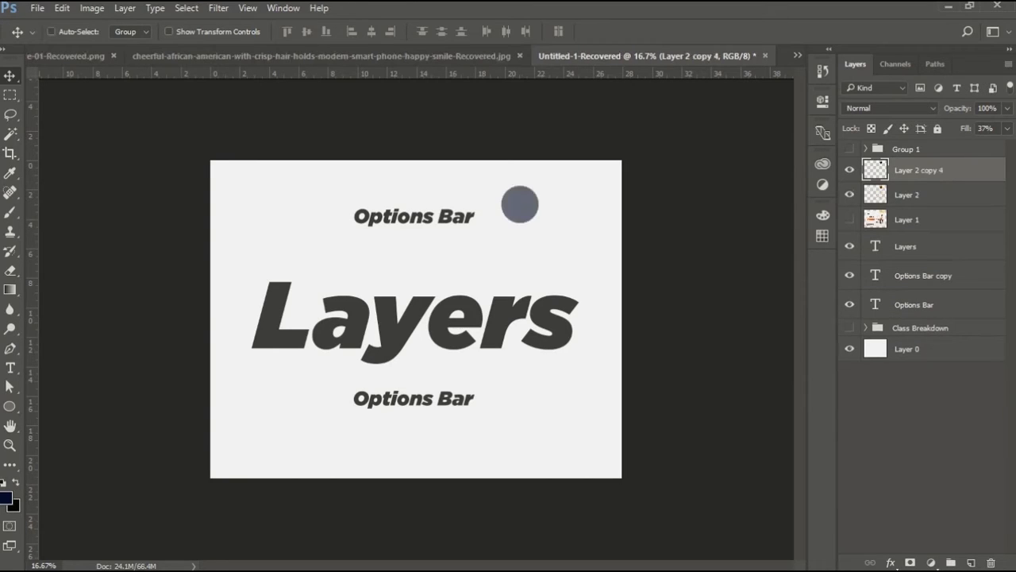
{"action": "left_click_drag", "start_coordinate": [919, 169], "coordinate": [991, 562]}
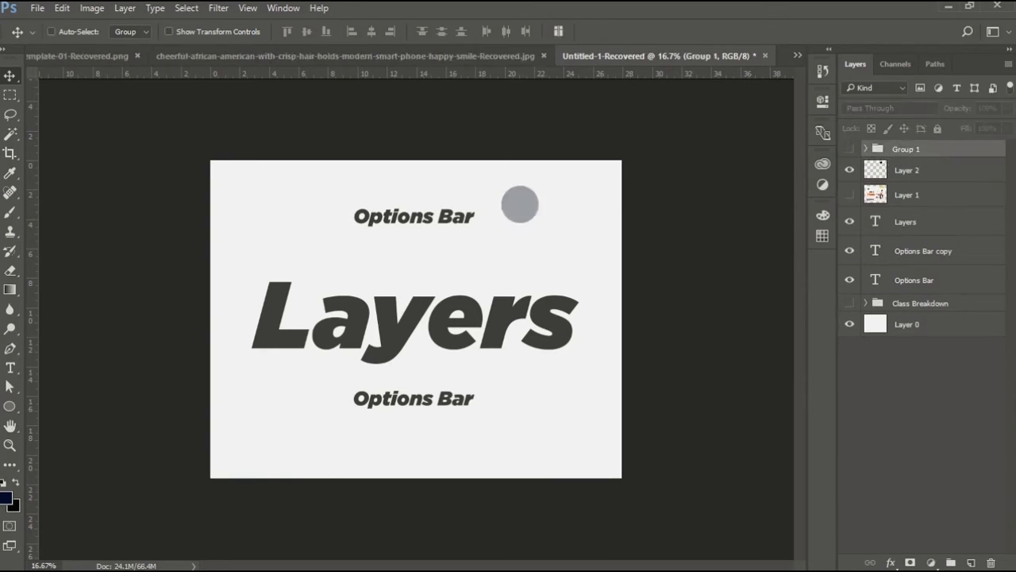
Reset Layer 2's fill to 100%.
{"action": "left_click", "coordinate": [919, 170]}
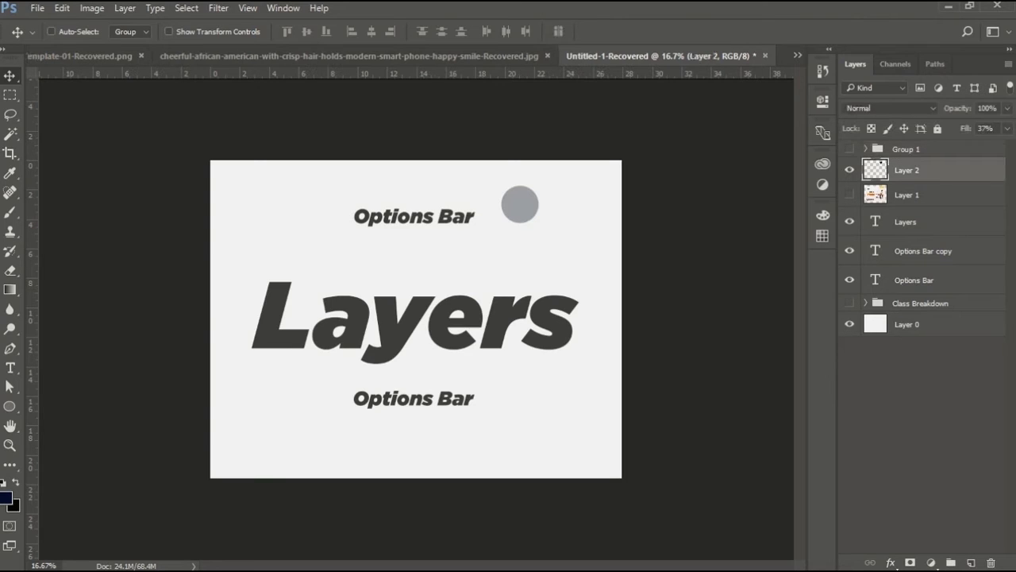
{"action": "key", "text": "shift+0"}
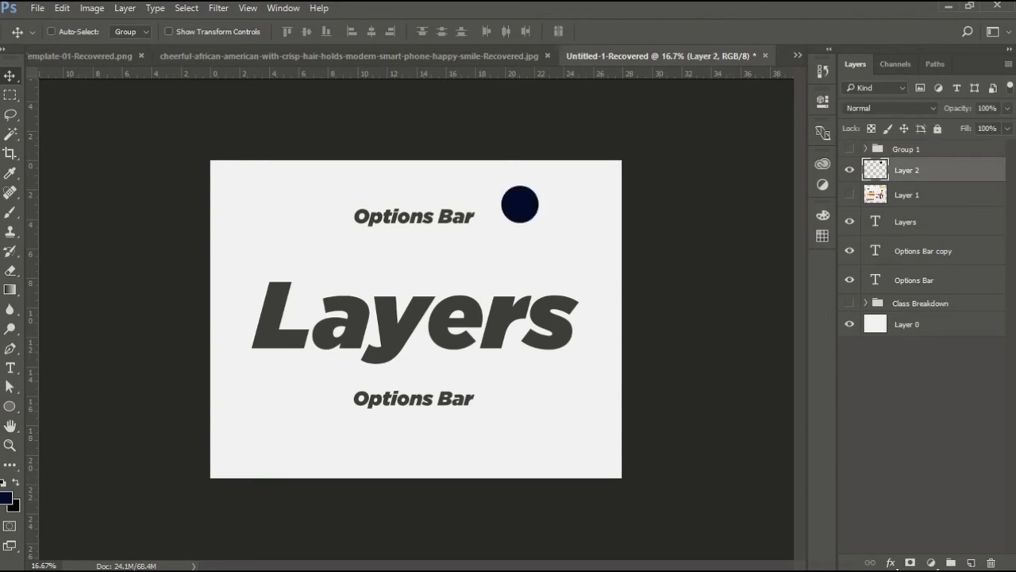
Toggle the visibility of Layer 2 and Group 1 to compare the dots.
{"action": "left_click", "coordinate": [850, 170]}
{"action": "left_click", "coordinate": [850, 149]}
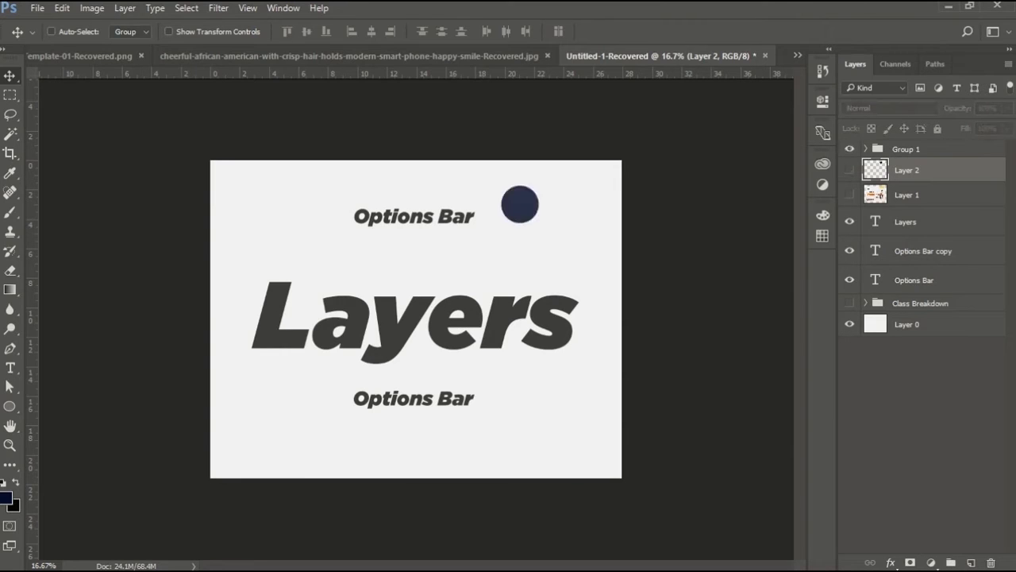
{"action": "left_click", "coordinate": [850, 149]}
{"action": "left_click", "coordinate": [849, 170]}
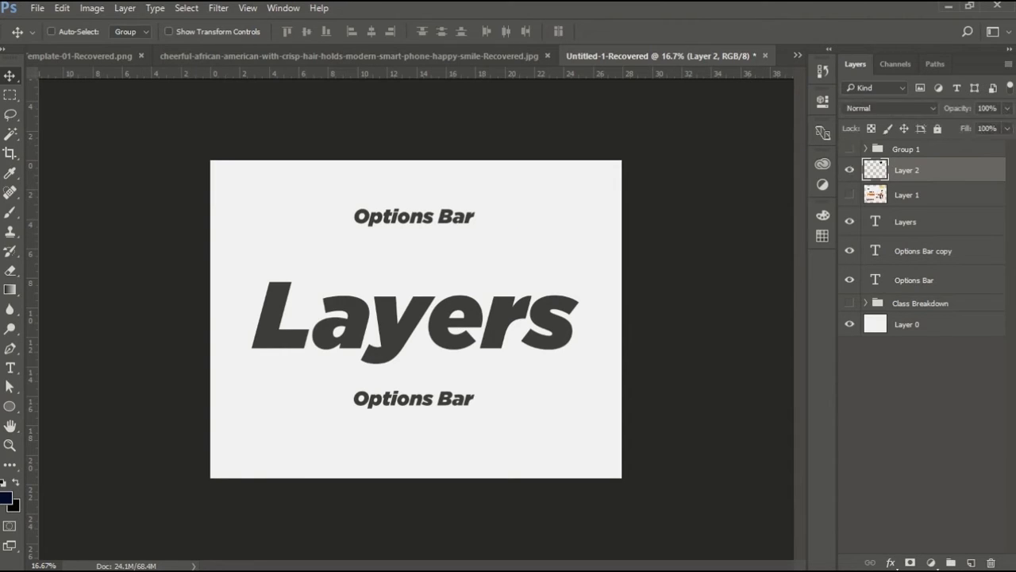
{"action": "left_click", "coordinate": [849, 170]}
{"action": "left_click", "coordinate": [850, 149]}
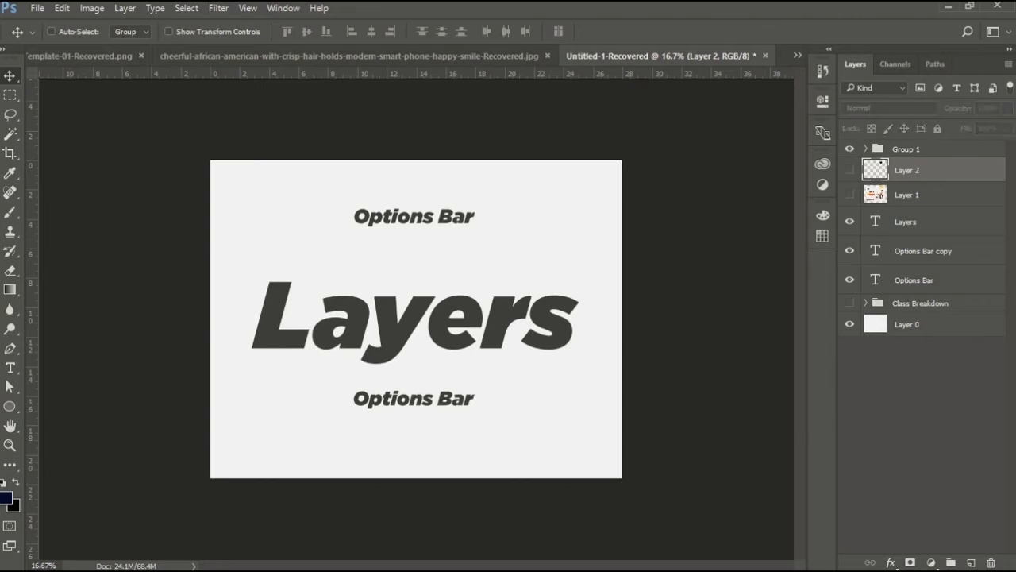
{"action": "left_click", "coordinate": [849, 150]}
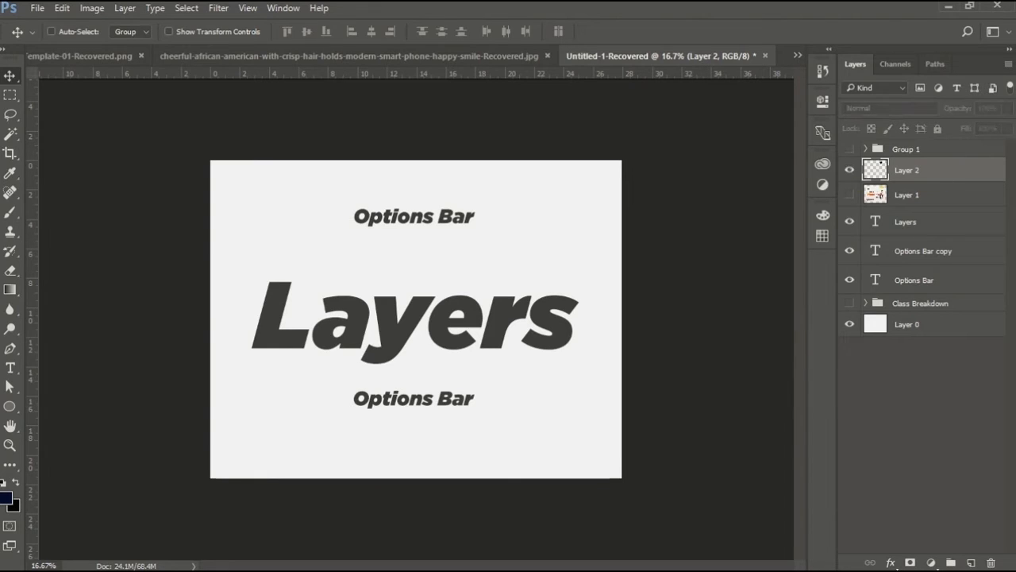
Show Layer 2 and lower its opacity to 33%.
{"action": "left_click", "coordinate": [850, 170]}
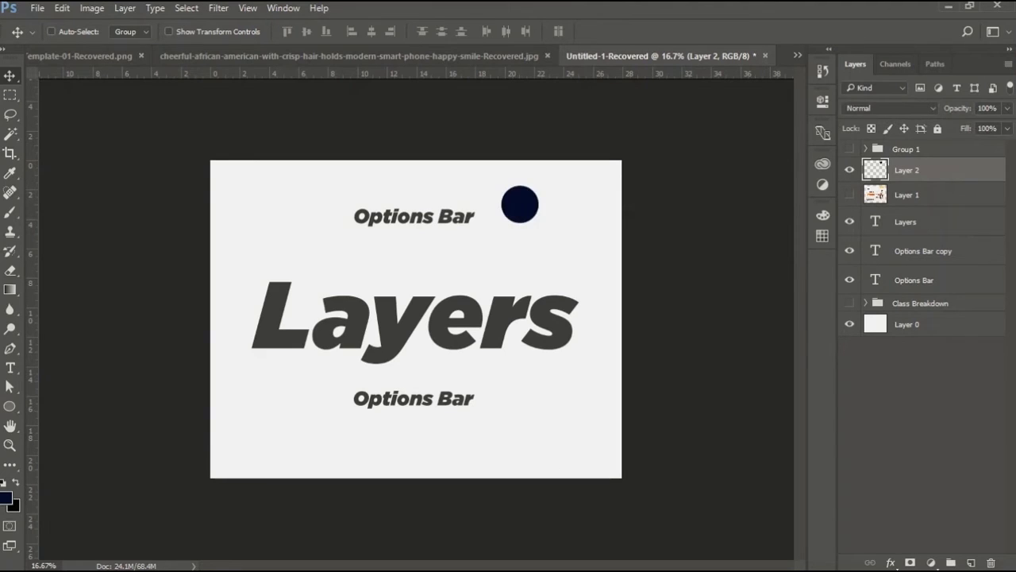
{"action": "left_click_drag", "start_coordinate": [957, 108], "coordinate": [921, 107]}
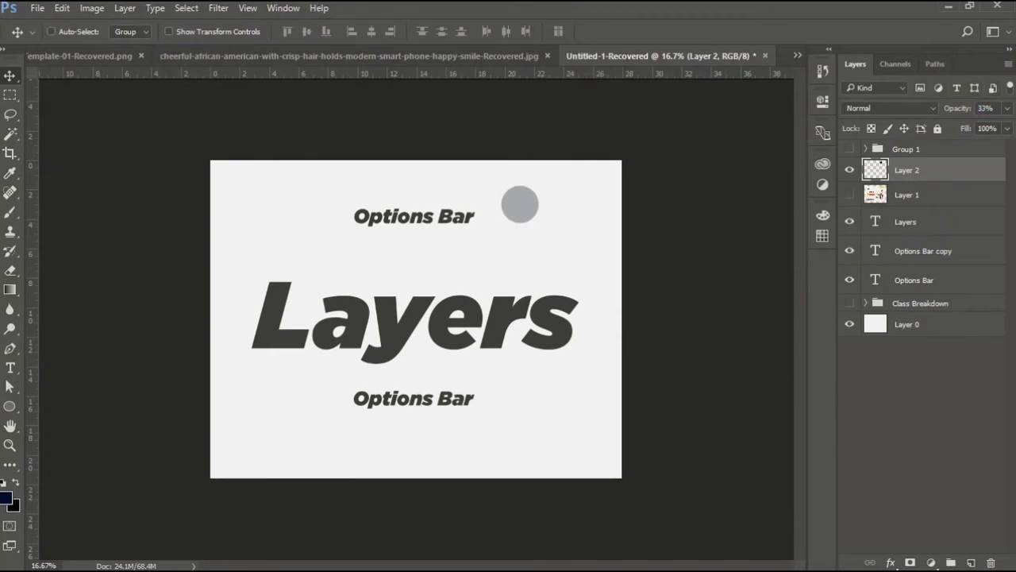
Filter the layers list by Effect, then by Name, then by Attribute.
{"action": "left_click", "coordinate": [876, 88]}
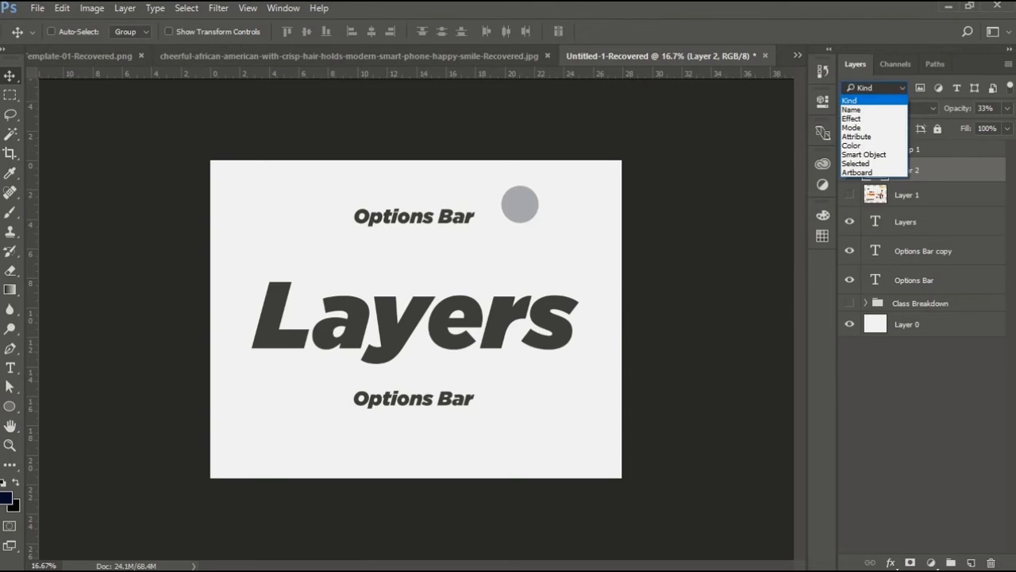
{"action": "left_click", "coordinate": [852, 119]}
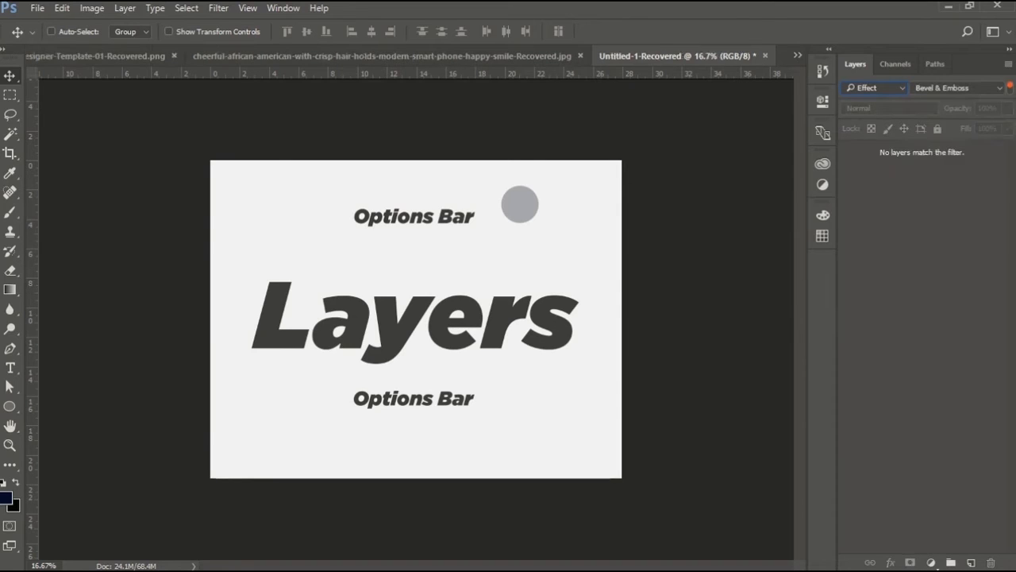
{"action": "left_click", "coordinate": [876, 88]}
{"action": "left_click", "coordinate": [854, 109]}
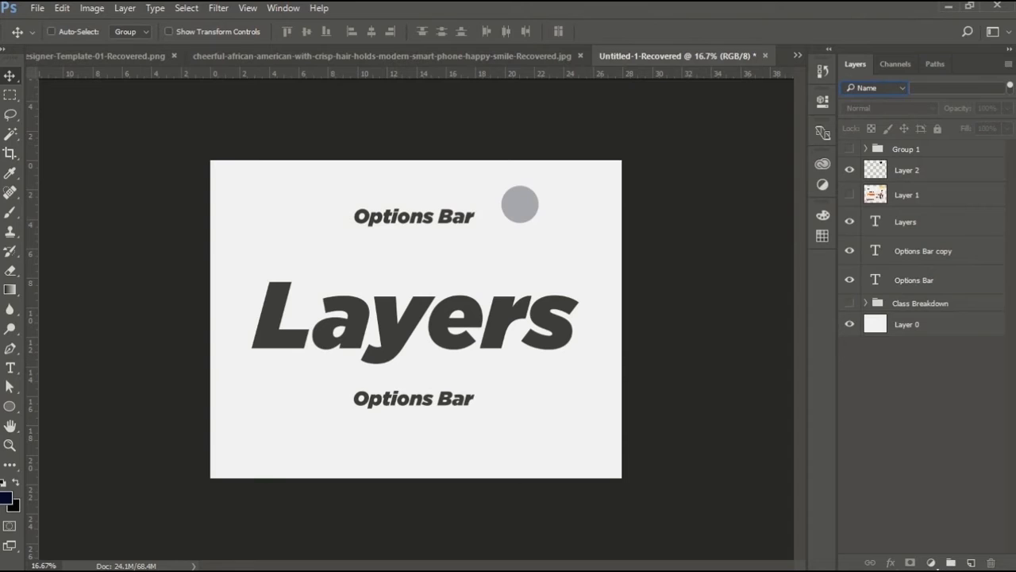
{"action": "left_click", "coordinate": [876, 88]}
{"action": "left_click", "coordinate": [855, 136]}
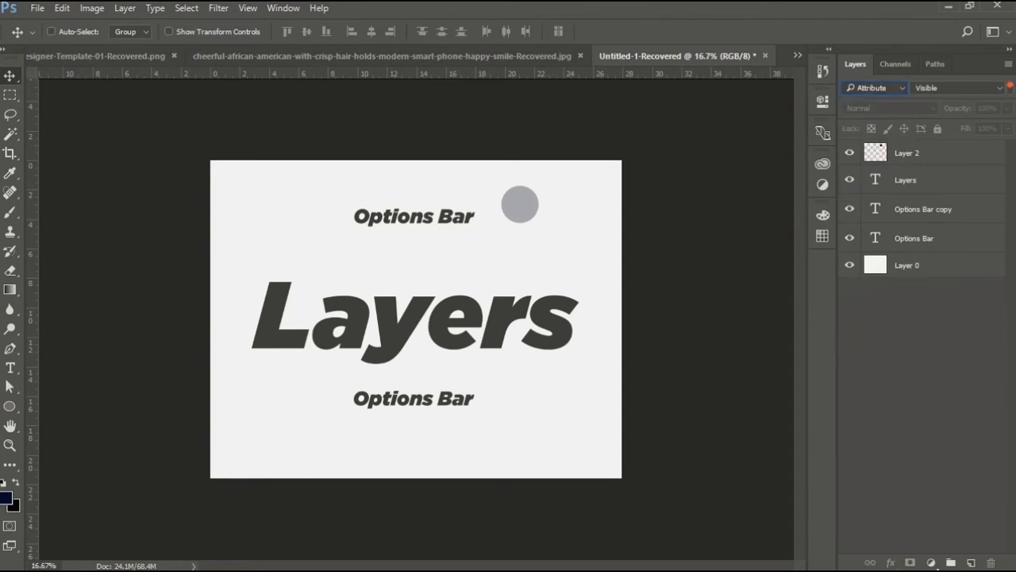
Filter layers by the Vector Mask and Layer Mask attributes, then switch the filter type to Color.
{"action": "left_click", "coordinate": [959, 87]}
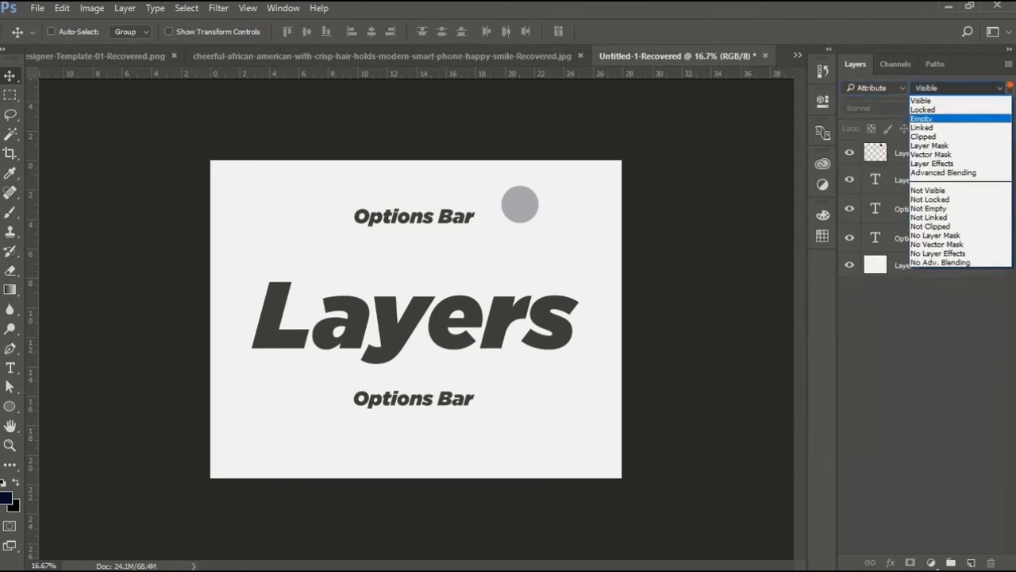
{"action": "left_click", "coordinate": [930, 154]}
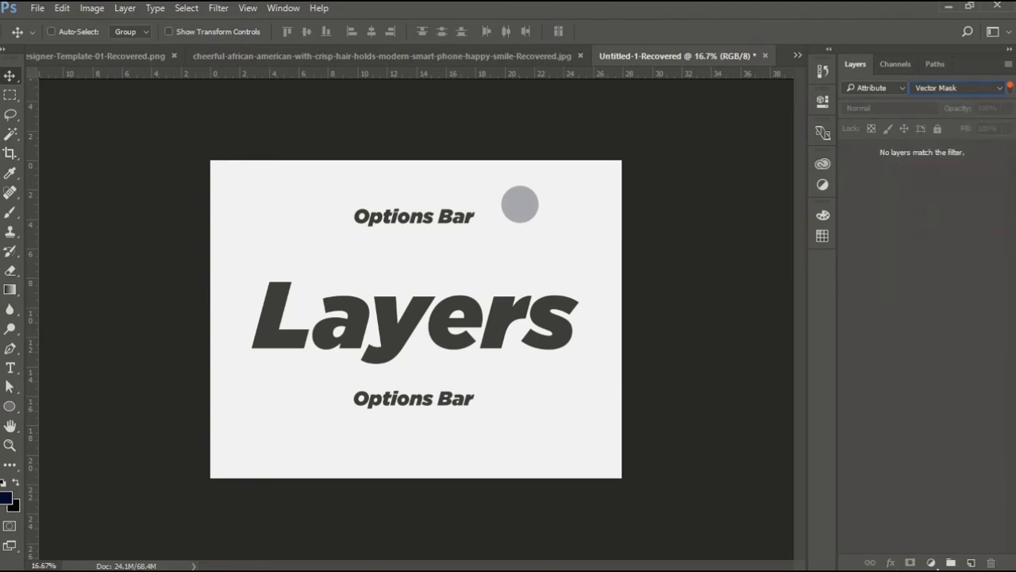
{"action": "left_click", "coordinate": [958, 87]}
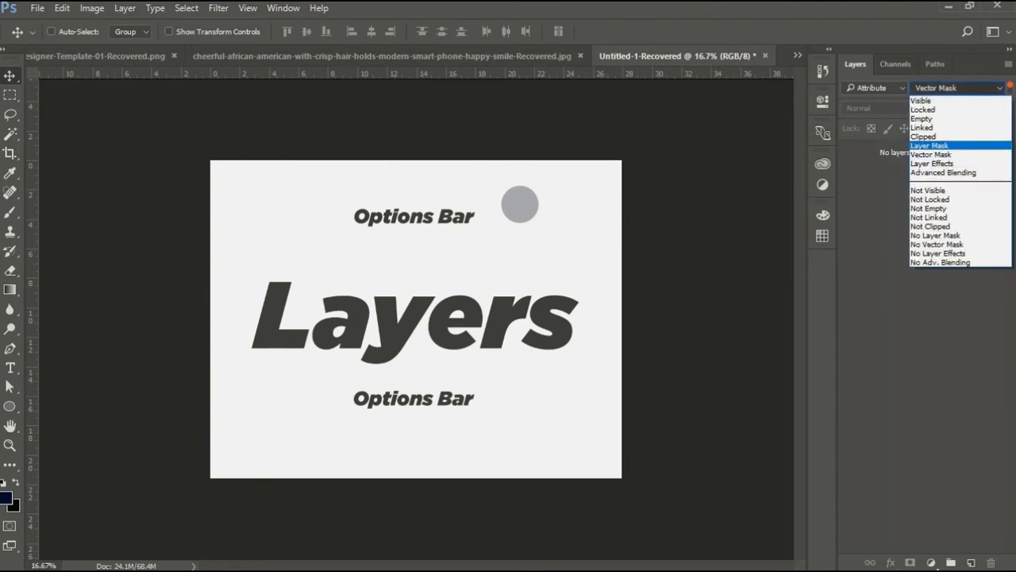
{"action": "left_click", "coordinate": [930, 145]}
{"action": "left_click", "coordinate": [958, 87]}
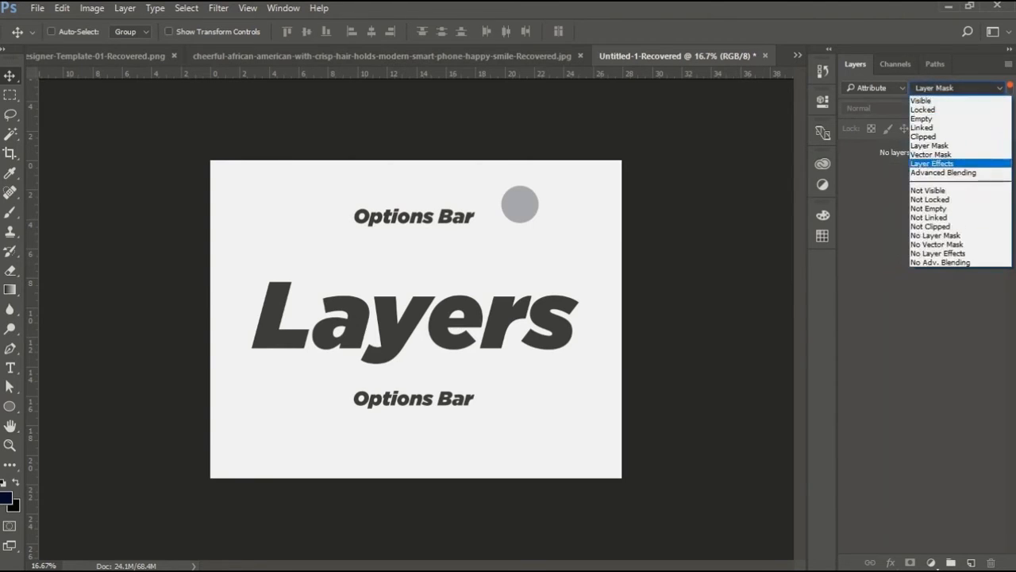
{"action": "left_click", "coordinate": [936, 235]}
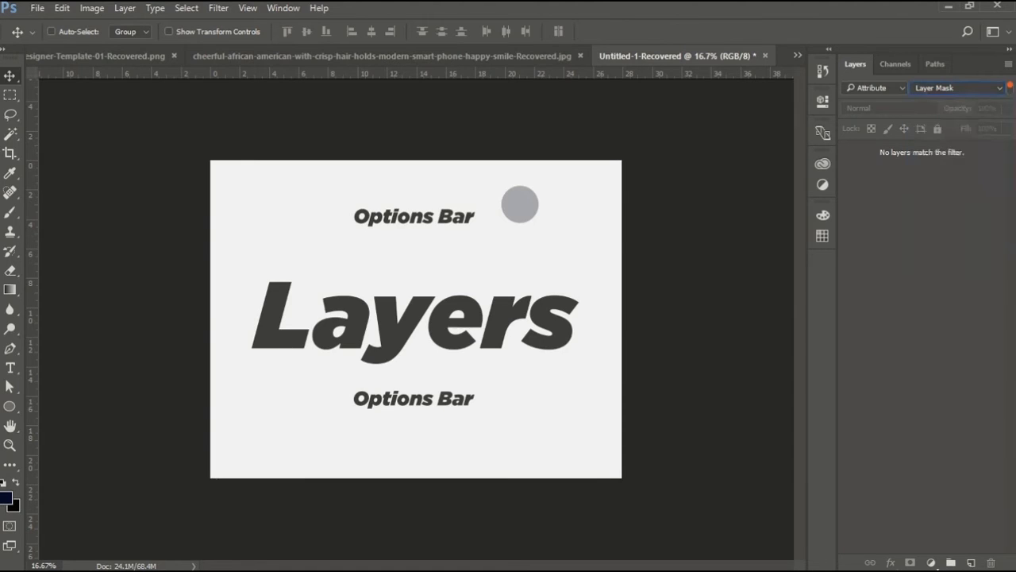
{"action": "left_click", "coordinate": [873, 87]}
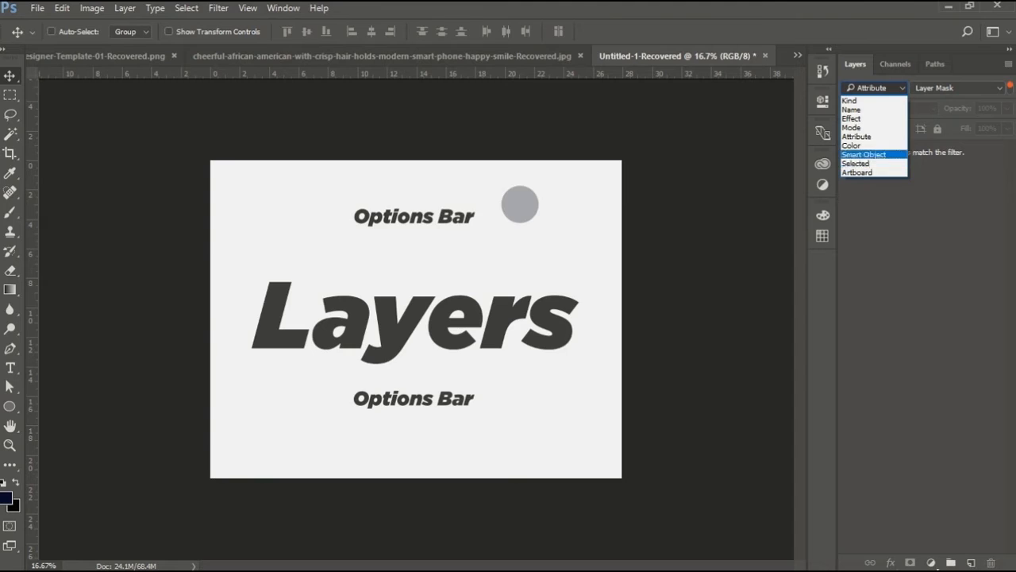
{"action": "left_click", "coordinate": [852, 146]}
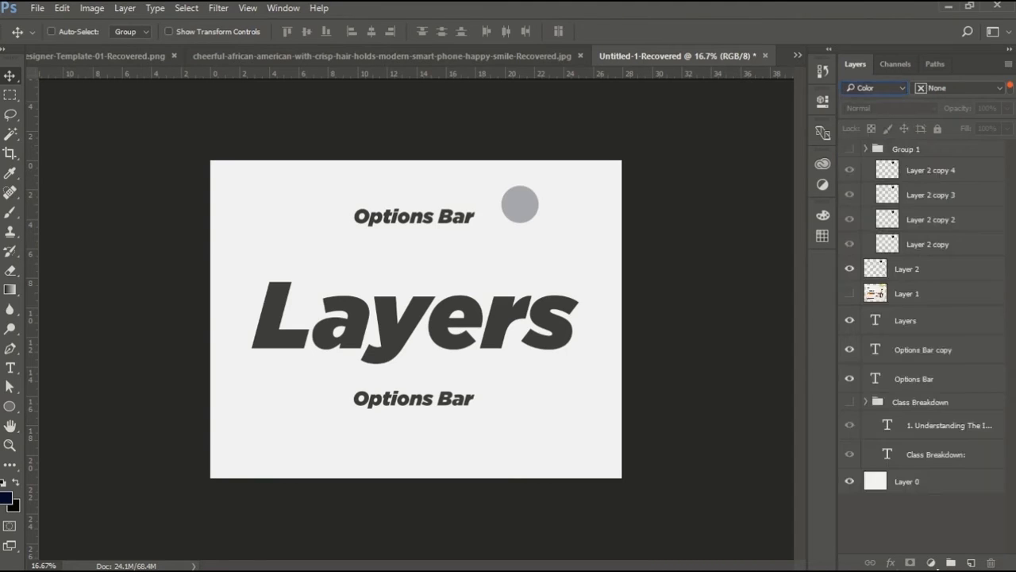
Filter layers by the colors Red, Violet and Green, then return the filter type to Kind.
{"action": "left_click", "coordinate": [952, 87]}
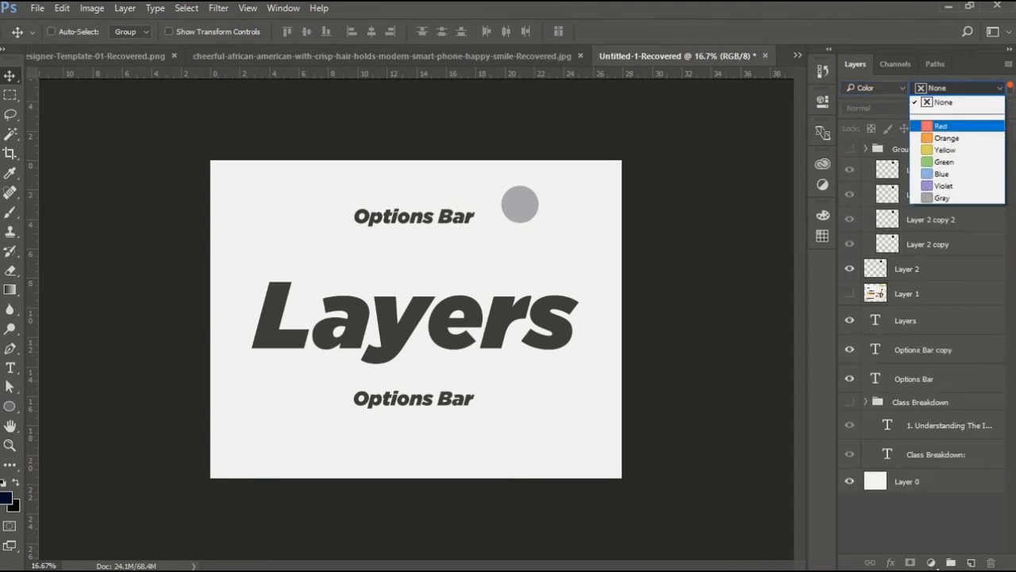
{"action": "left_click", "coordinate": [941, 126]}
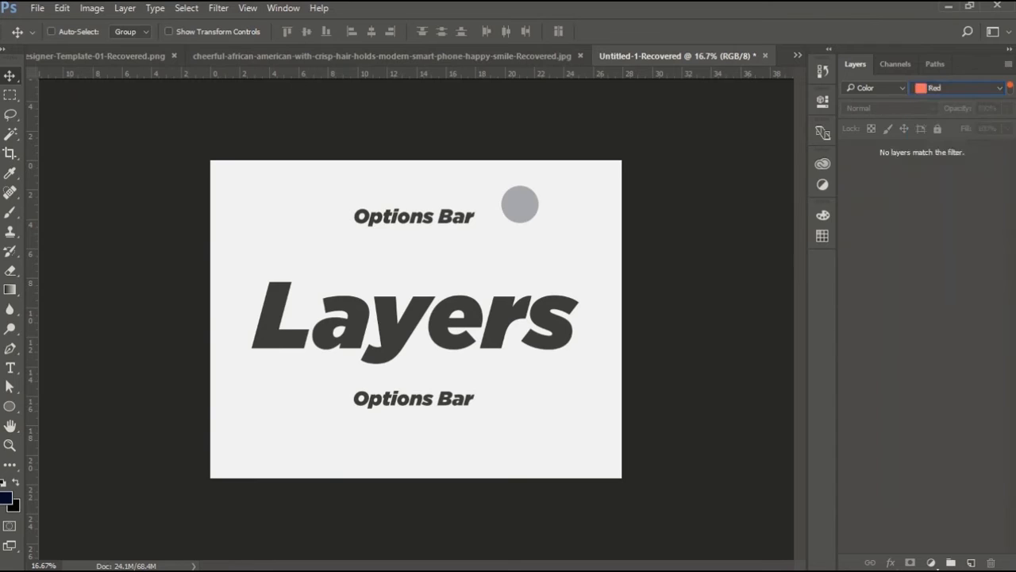
{"action": "left_click", "coordinate": [953, 87]}
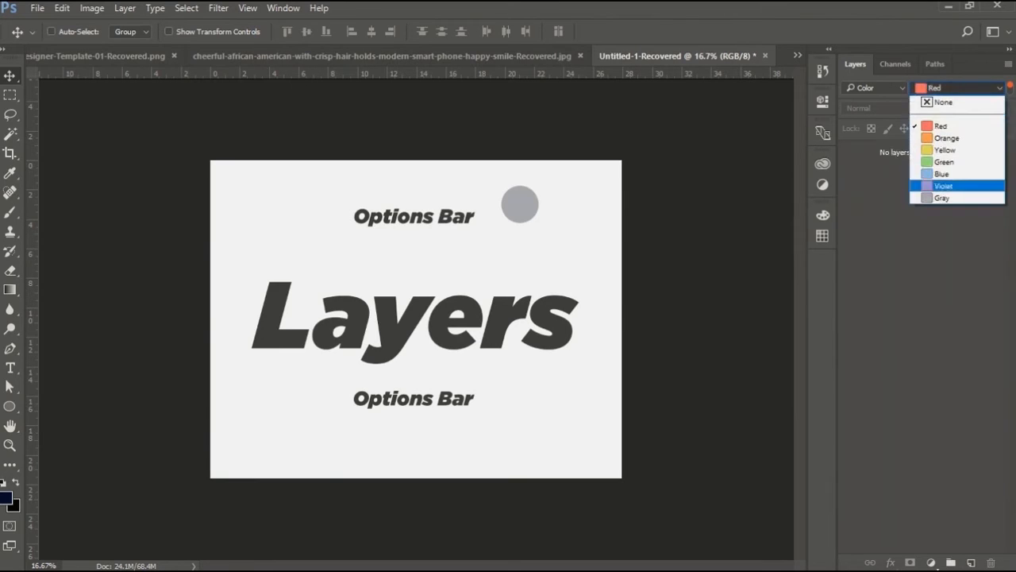
{"action": "left_click", "coordinate": [941, 188]}
{"action": "left_click", "coordinate": [952, 88]}
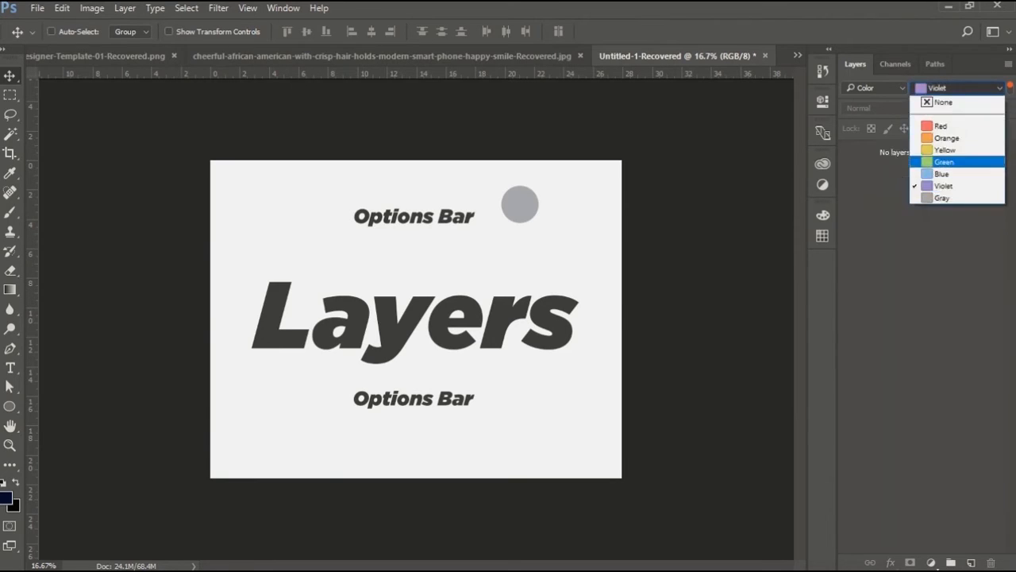
{"action": "left_click", "coordinate": [941, 164]}
{"action": "left_click", "coordinate": [873, 88]}
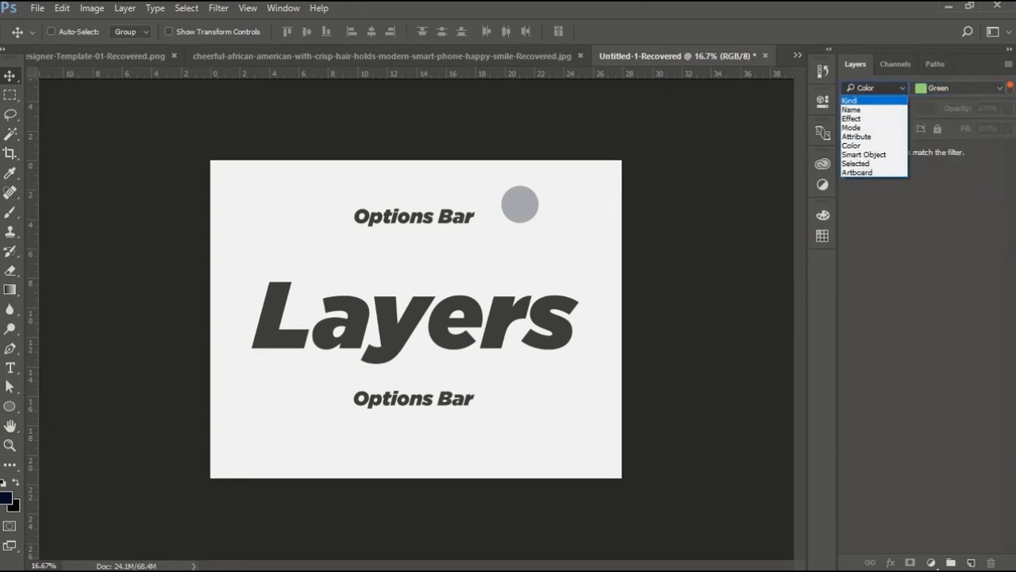
{"action": "left_click", "coordinate": [850, 101]}
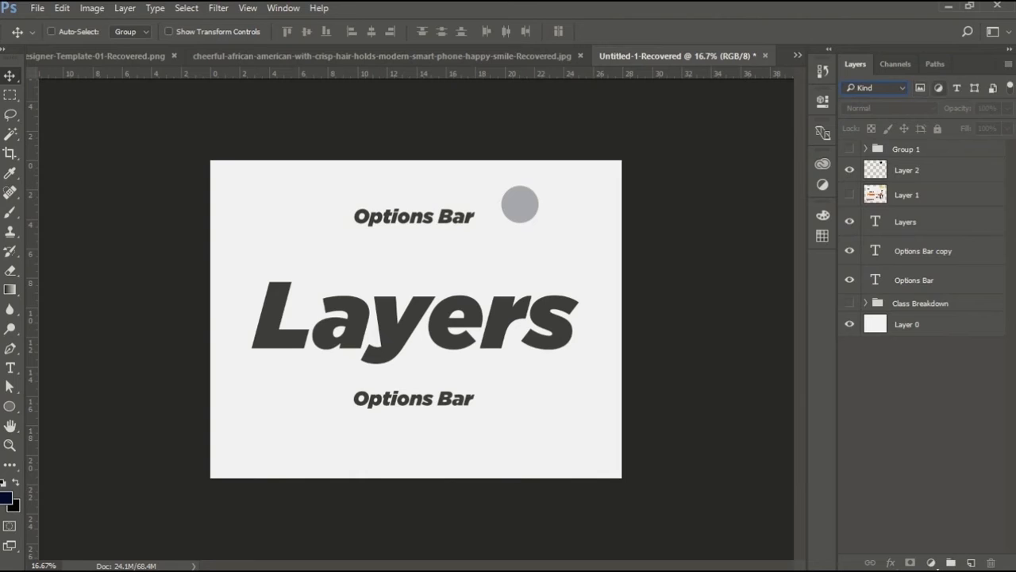
Toggle the Kind filters for pixel, adjustment, type and shape layers, ending with no filter active.
{"action": "left_click", "coordinate": [920, 88]}
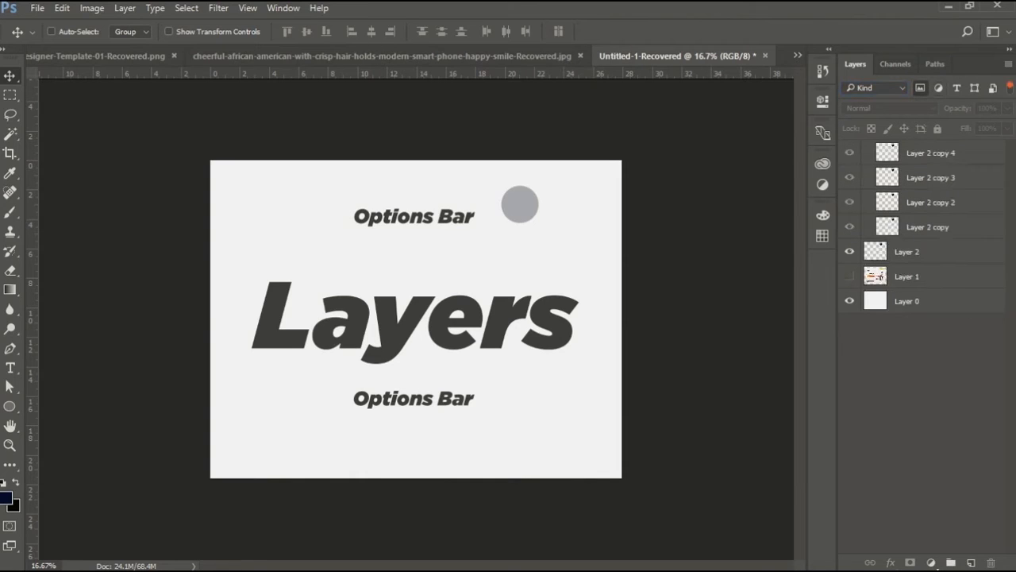
{"action": "left_click", "coordinate": [921, 88]}
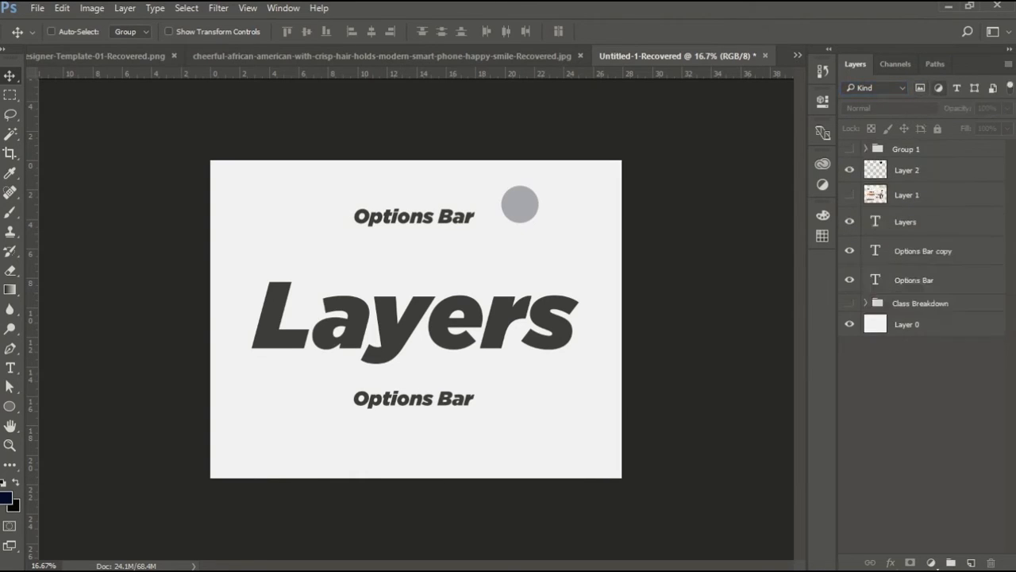
{"action": "left_click", "coordinate": [938, 88]}
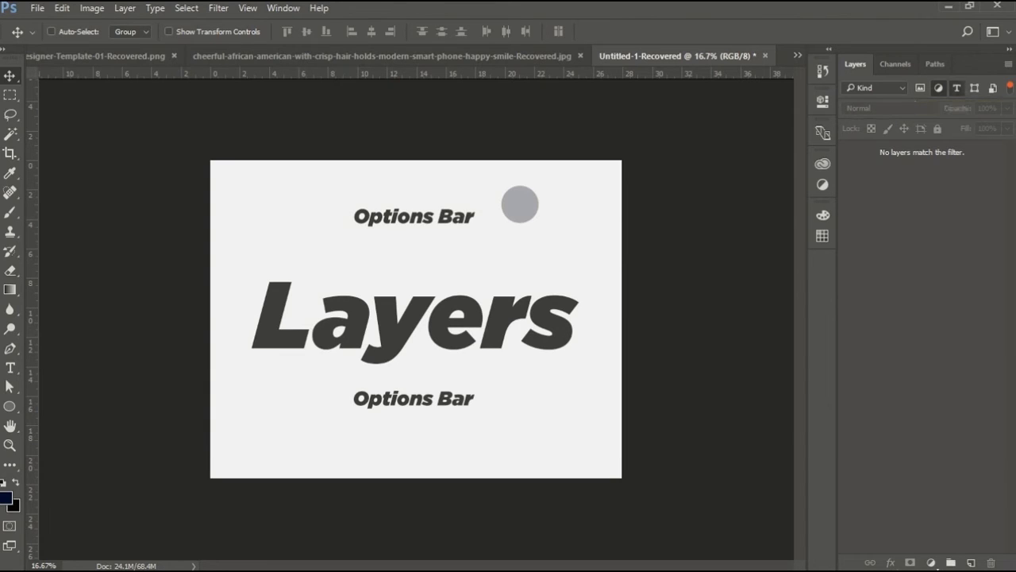
{"action": "left_click", "coordinate": [956, 87]}
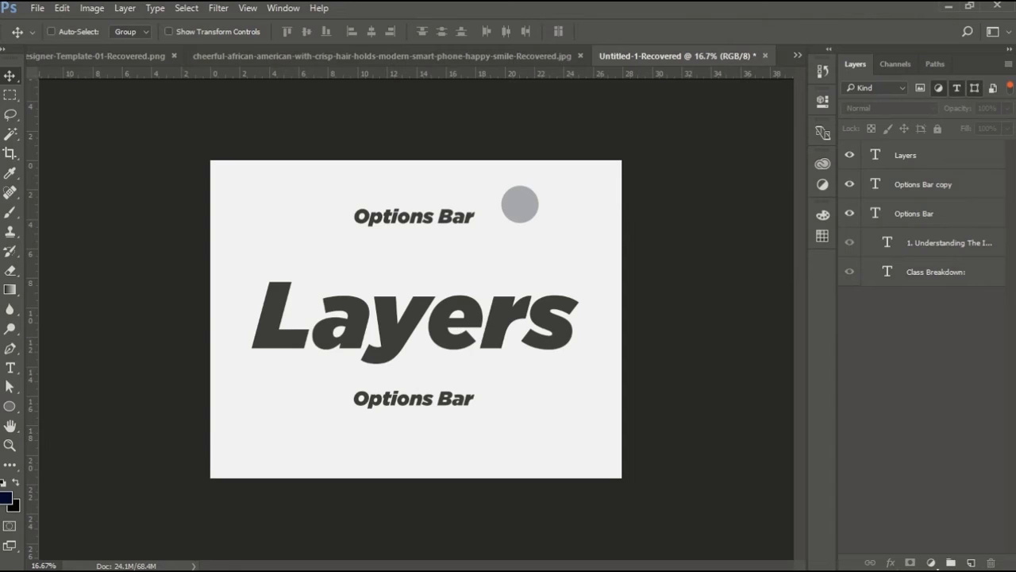
{"action": "left_click", "coordinate": [975, 87]}
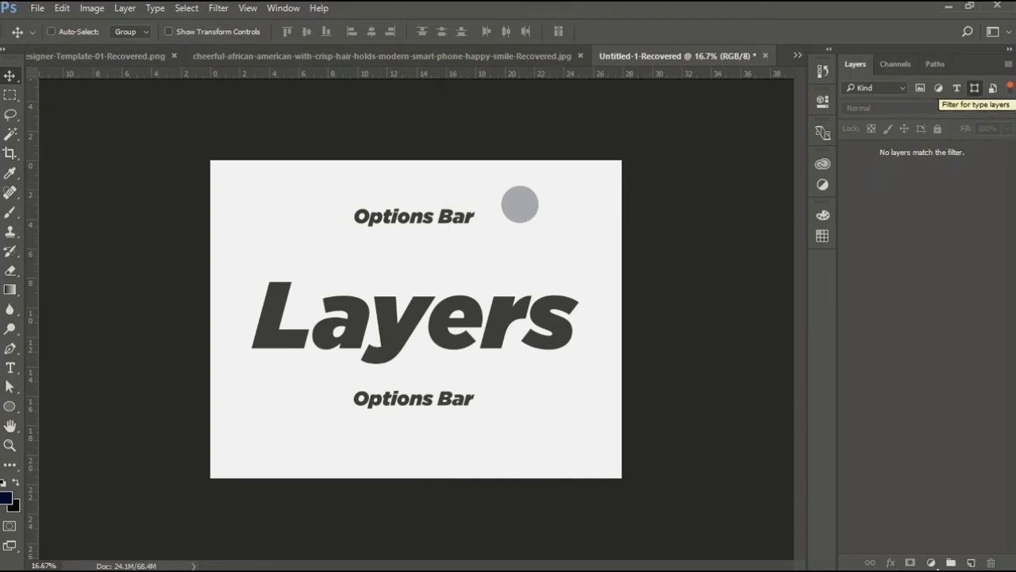
{"action": "left_click", "coordinate": [920, 88]}
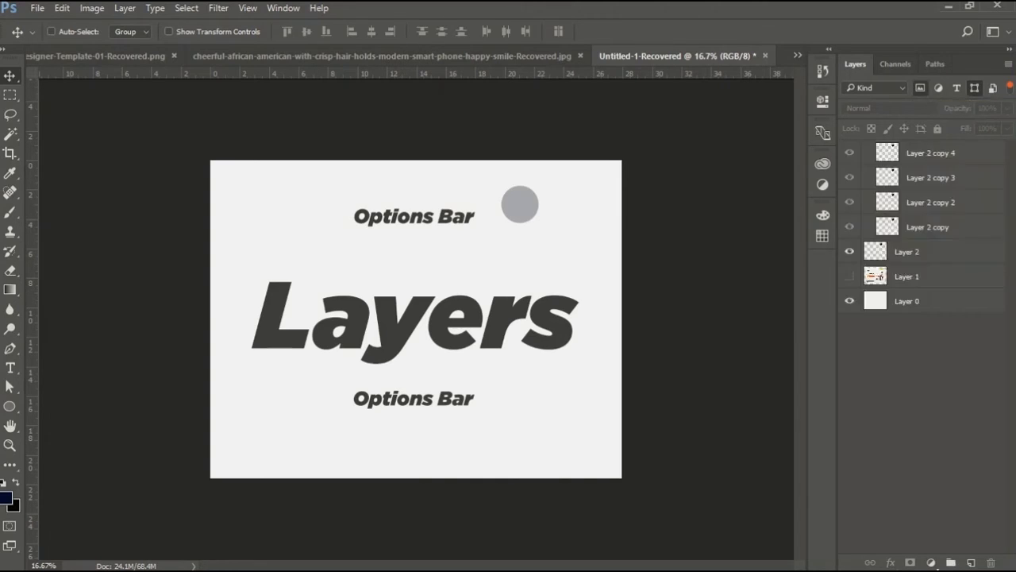
{"action": "left_click", "coordinate": [975, 88]}
{"action": "left_click", "coordinate": [920, 88]}
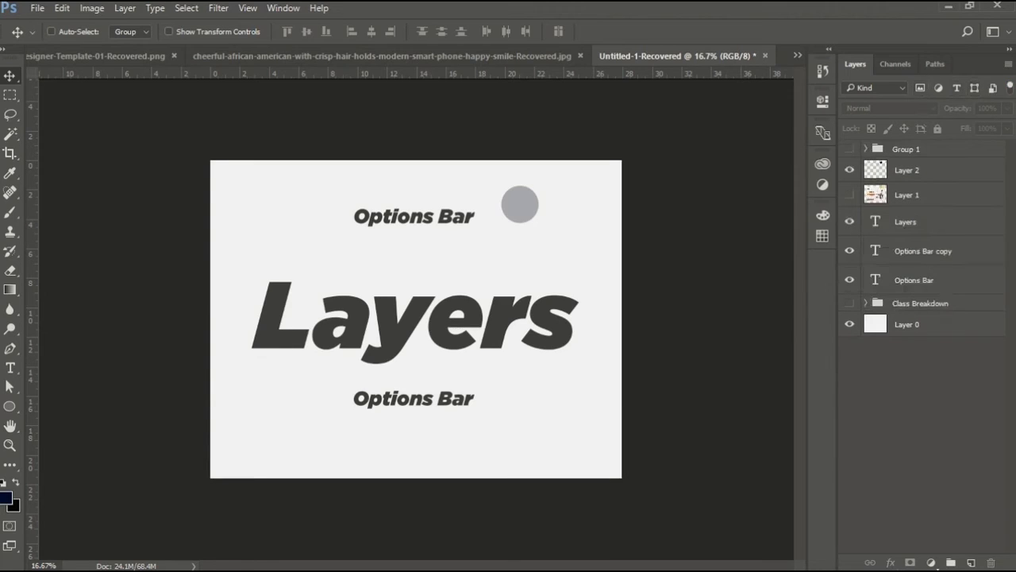
Draw a closed four-point work path with the Pen tool above the Layers text in the Paths panel.
{"action": "left_click", "coordinate": [936, 64]}
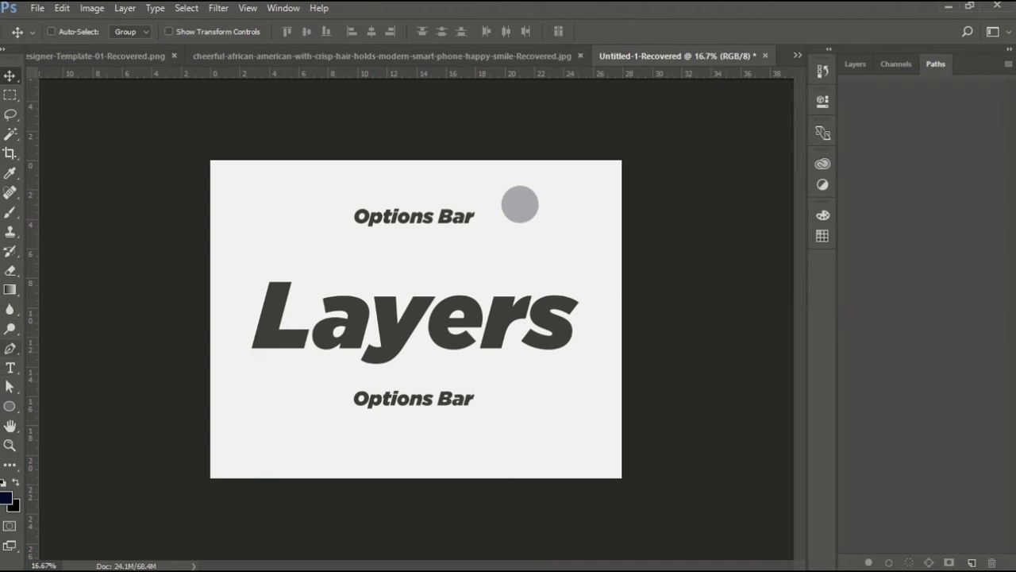
{"action": "left_click", "coordinate": [10, 348]}
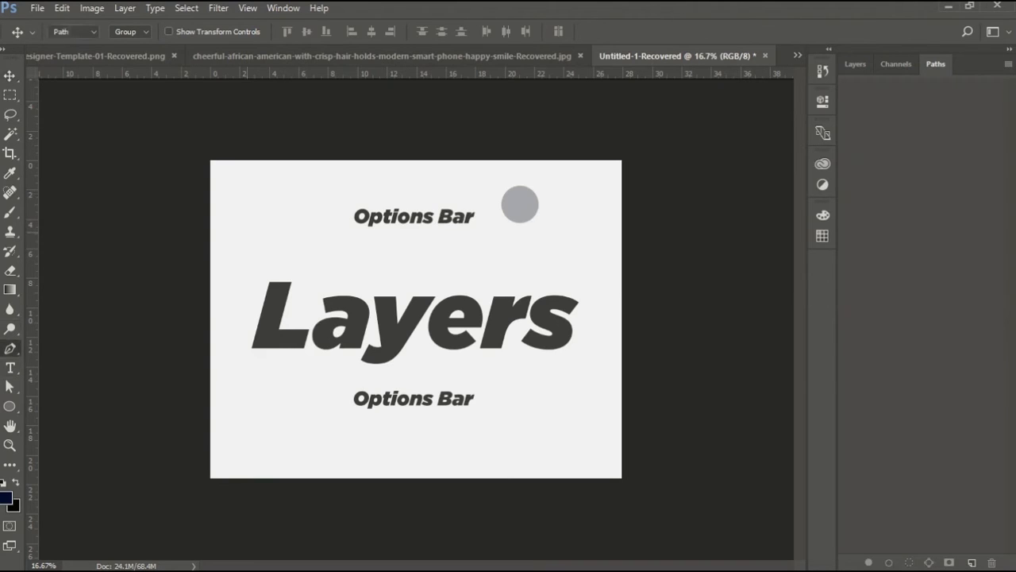
{"action": "left_click", "coordinate": [248, 232]}
{"action": "left_click", "coordinate": [295, 240]}
{"action": "left_click", "coordinate": [304, 270]}
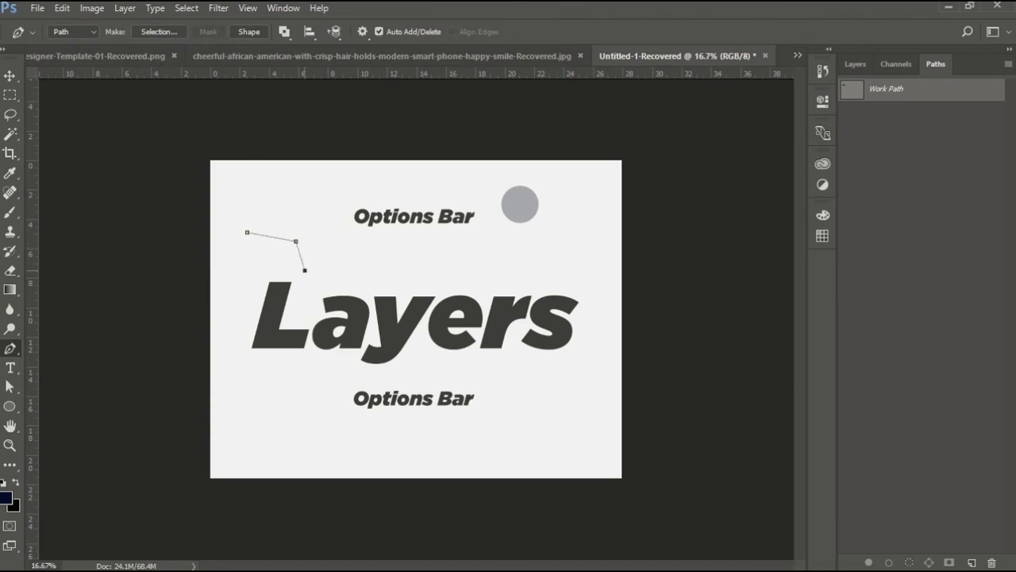
{"action": "left_click", "coordinate": [228, 282]}
{"action": "left_click", "coordinate": [248, 232]}
Convert the work path into a selection and deselect it.
{"action": "left_click", "coordinate": [855, 64]}
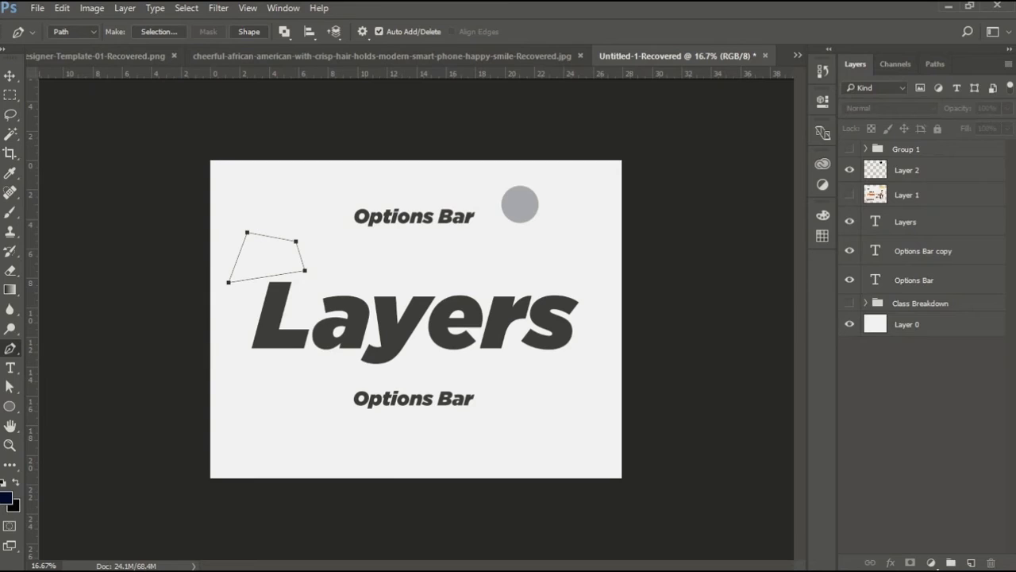
{"action": "left_click", "coordinate": [935, 63]}
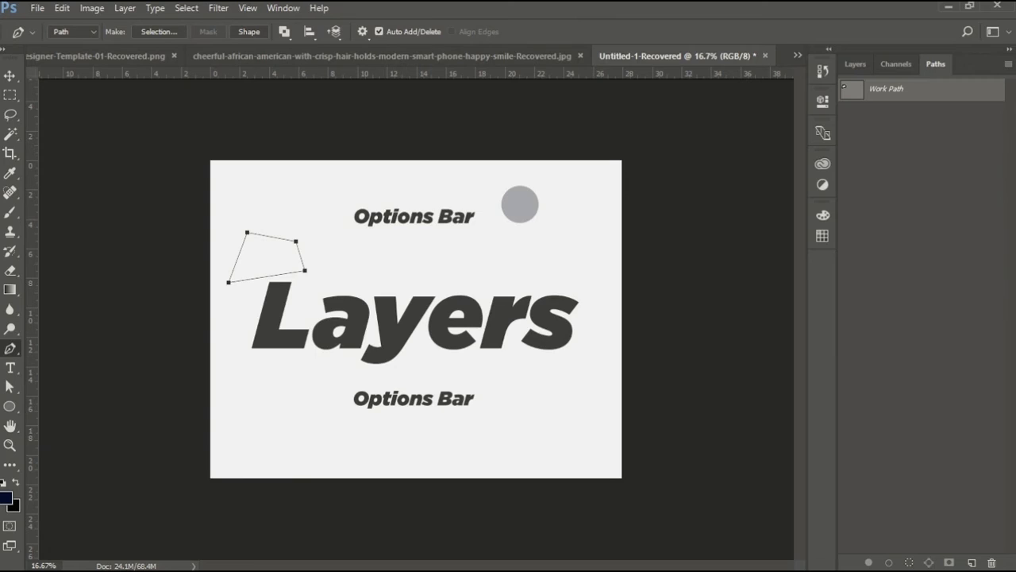
{"action": "key", "text": "ctrl+Return"}
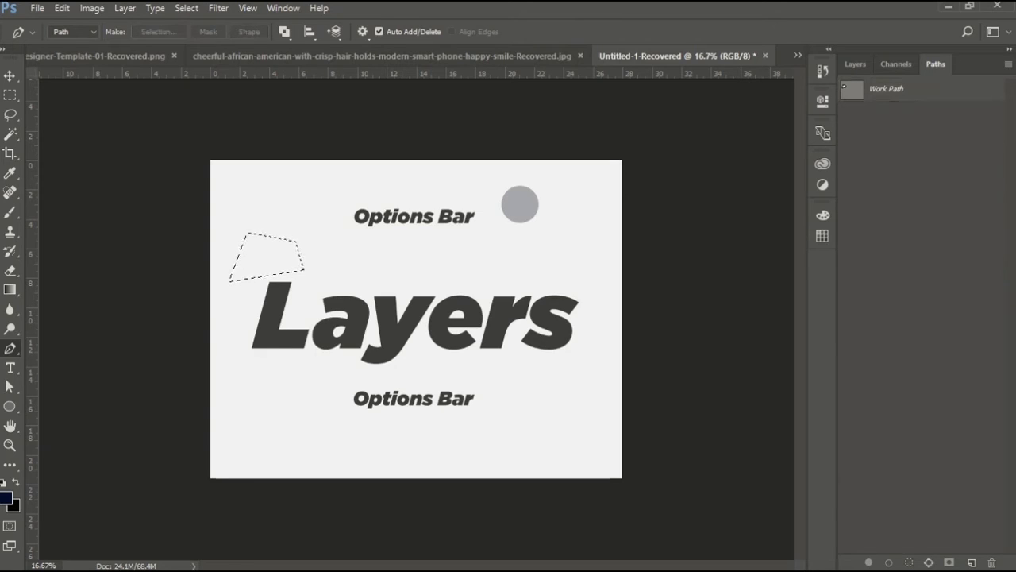
{"action": "key", "text": "ctrl+d"}
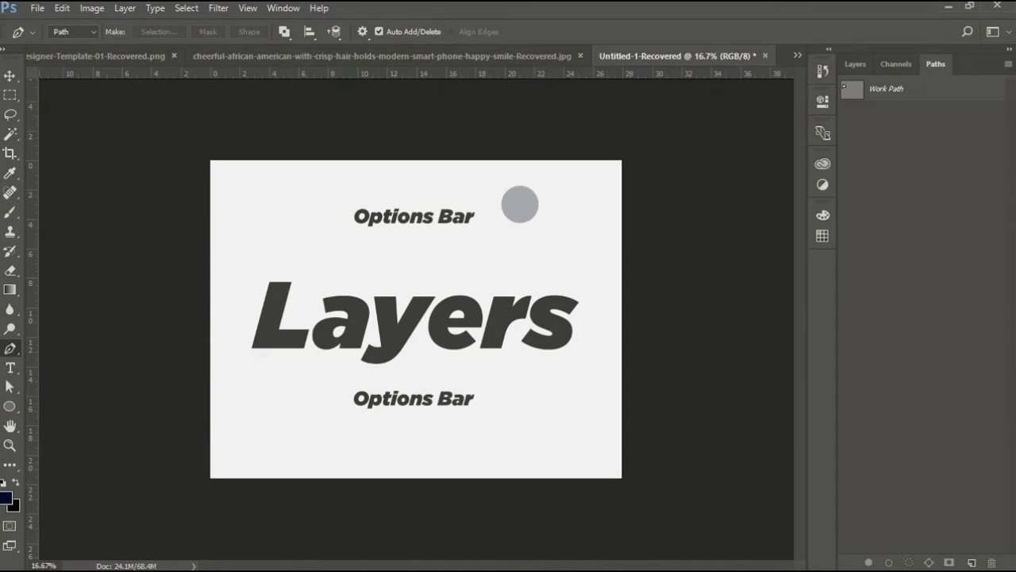
Return to the Layers panel and select Layer 0.
{"action": "left_click", "coordinate": [855, 63]}
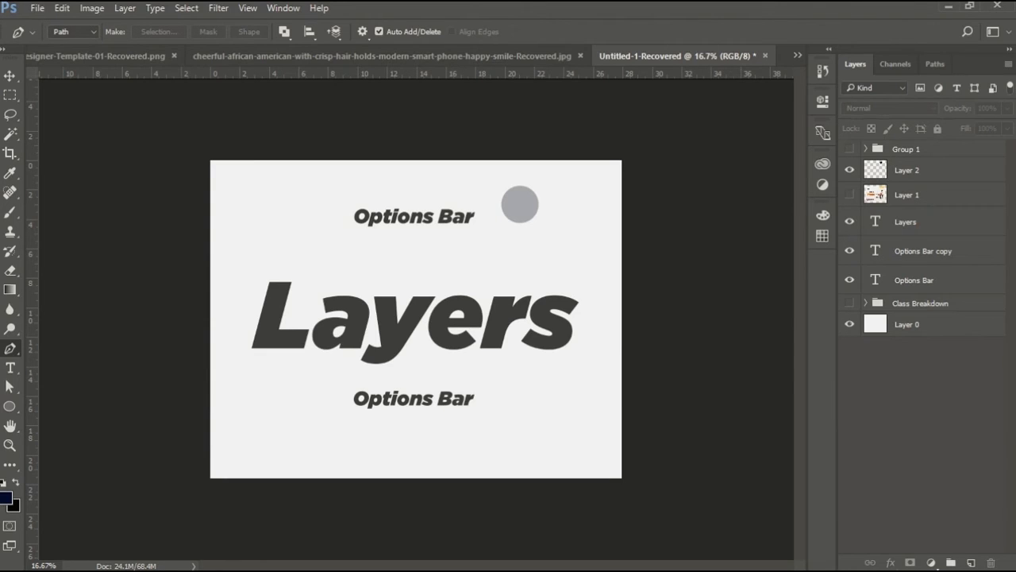
{"action": "left_click", "coordinate": [907, 324]}
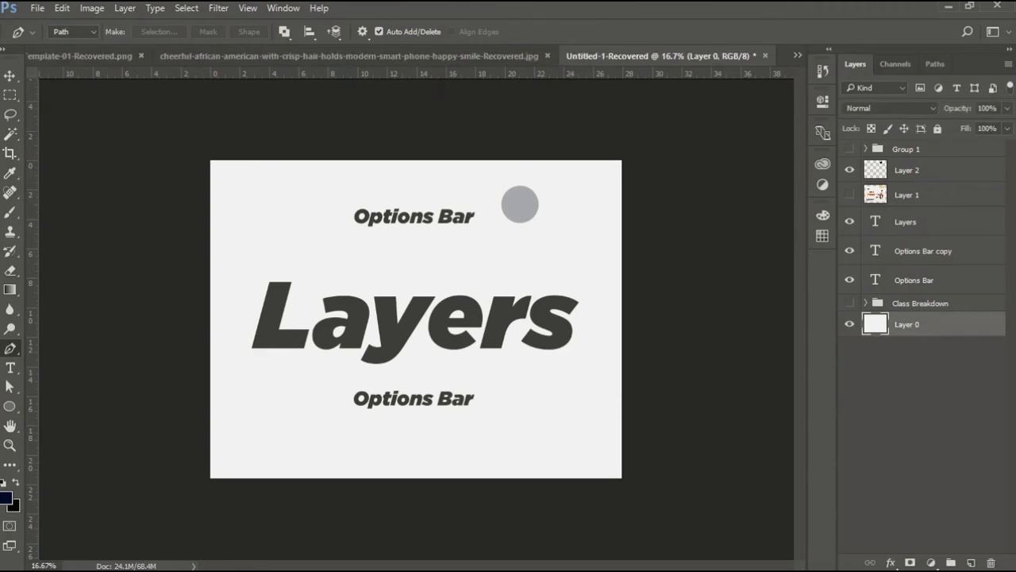
{"action": "left_click", "coordinate": [891, 562]}
{"action": "left_click", "coordinate": [890, 562]}
{"action": "left_click", "coordinate": [931, 562]}
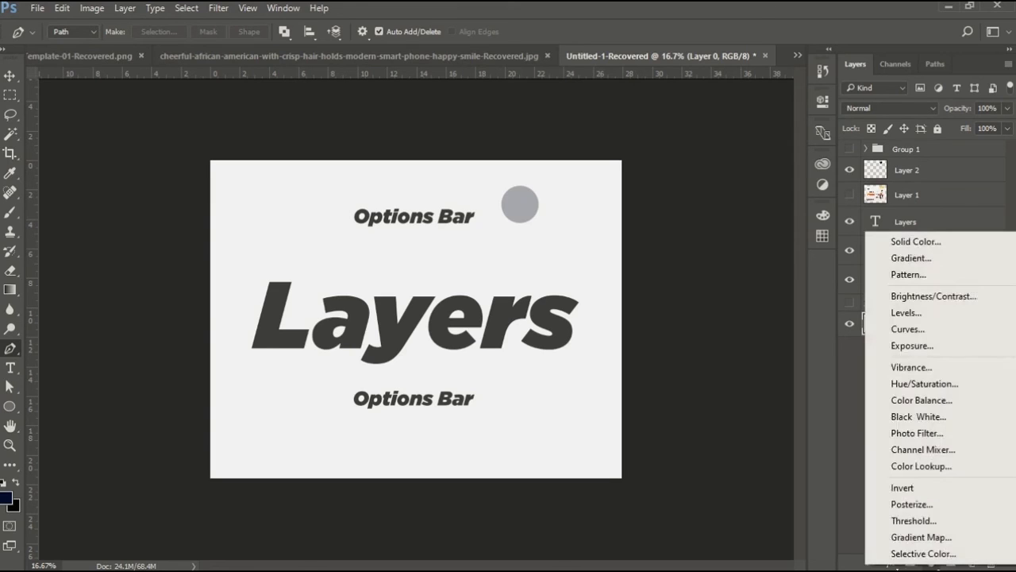
{"action": "left_click", "coordinate": [931, 562]}
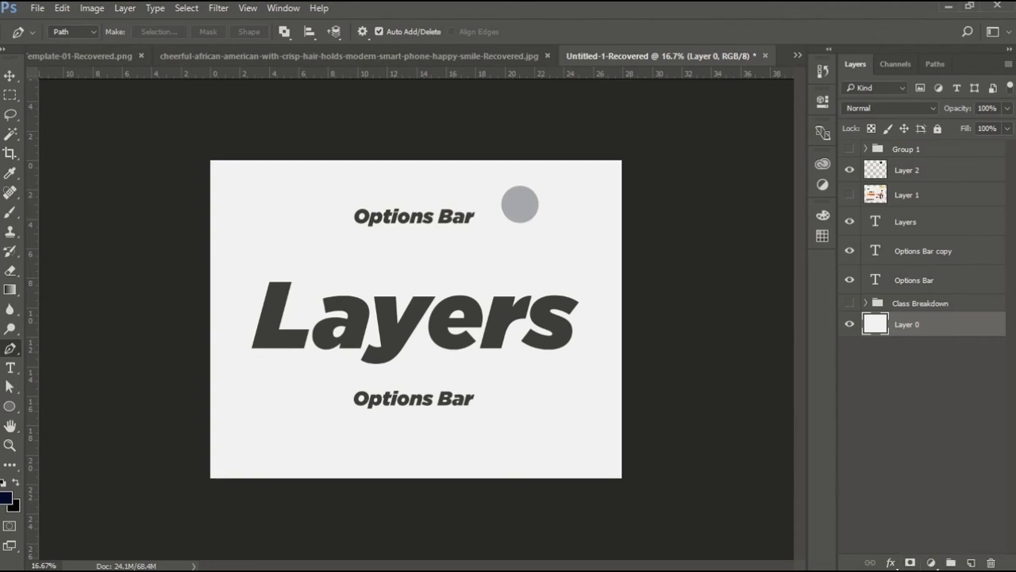
Group the Options Bar and Options Bar copy text layers into a new group.
{"action": "left_click", "coordinate": [914, 280]}
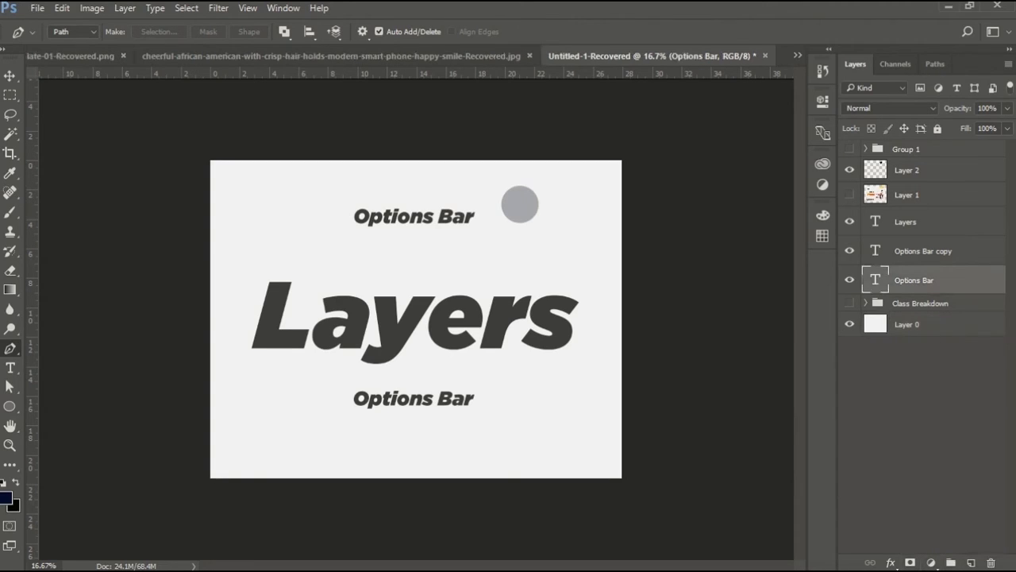
{"action": "left_click", "coordinate": [922, 250], "text": "shift"}
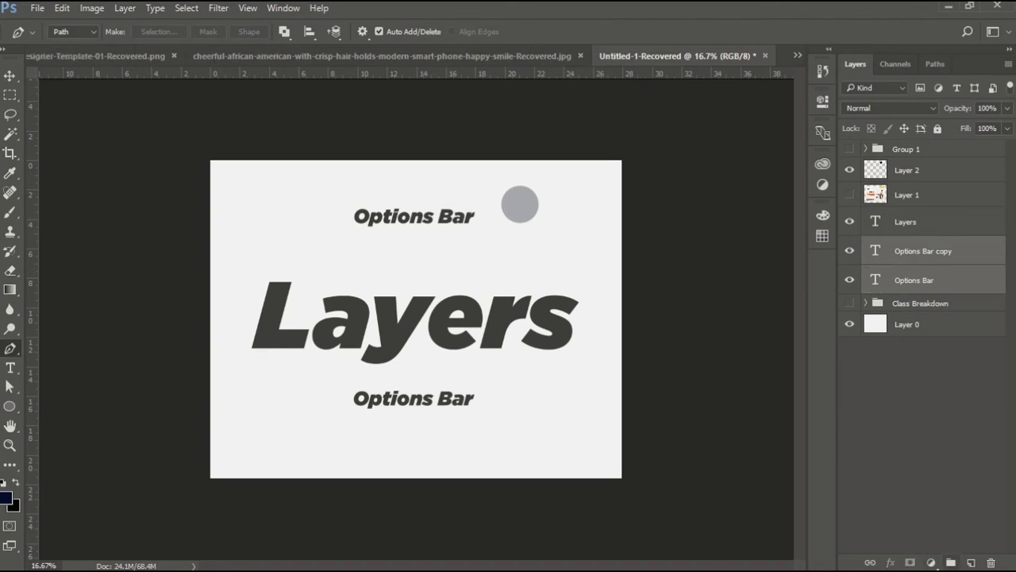
{"action": "key", "text": "ctrl+g"}
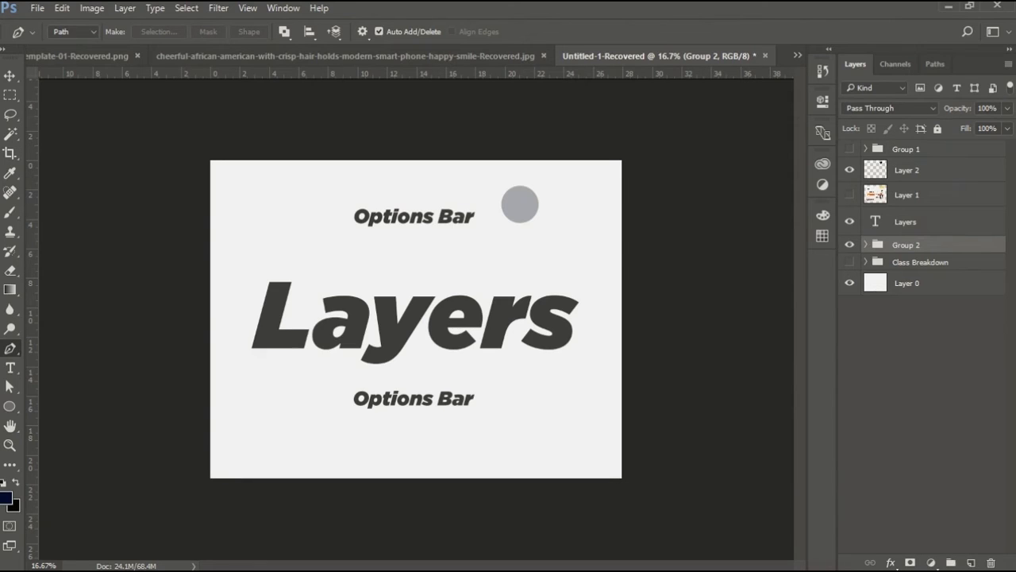
Delete Group 2 by sending it to the trash and undo the deletion.
{"action": "left_click_drag", "start_coordinate": [906, 244], "coordinate": [991, 562]}
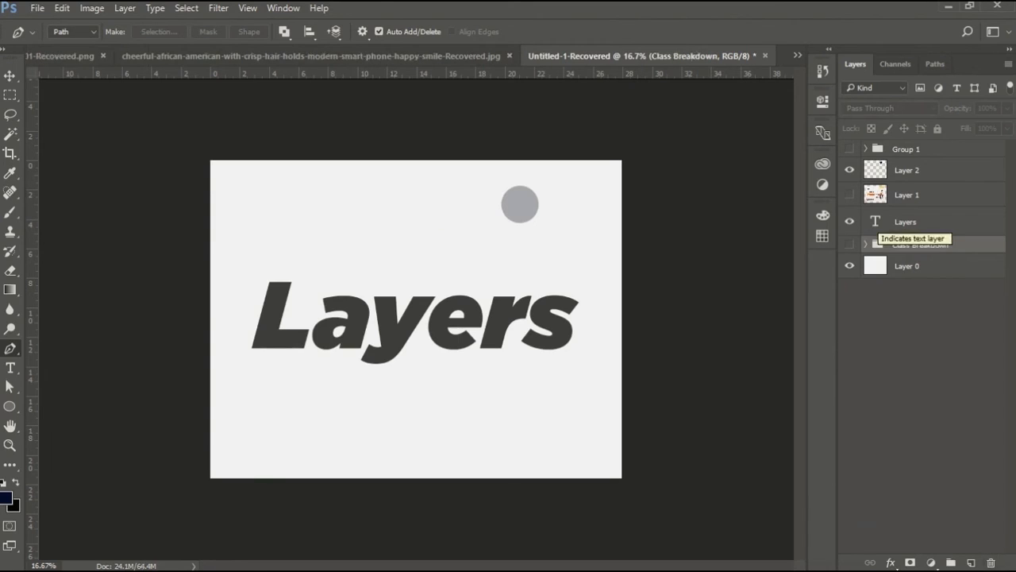
{"action": "key", "text": "ctrl+z"}
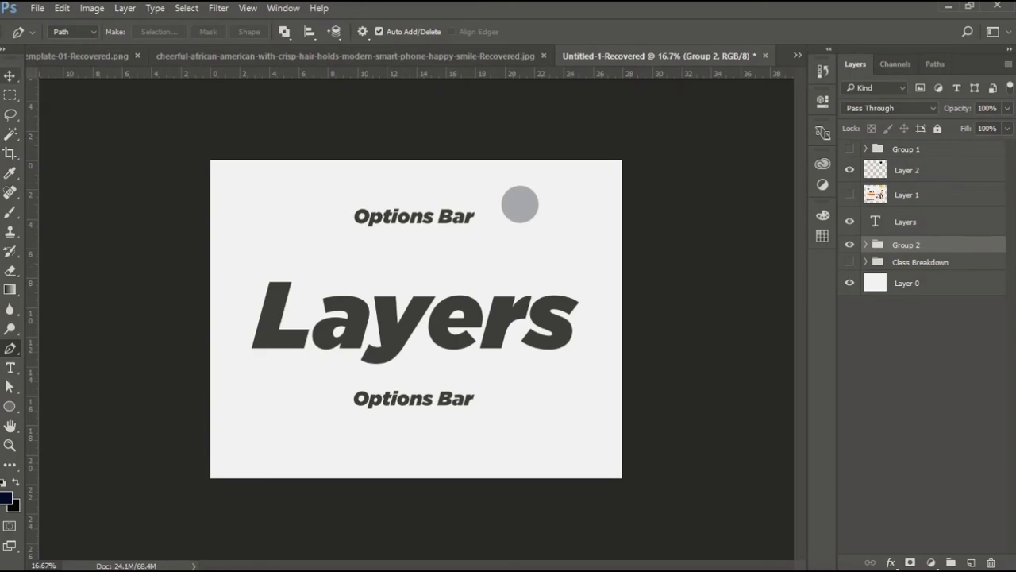
Lock Group 2 completely and move it up two levels in the layer stack, above Layer 1.
{"action": "key", "text": "v"}
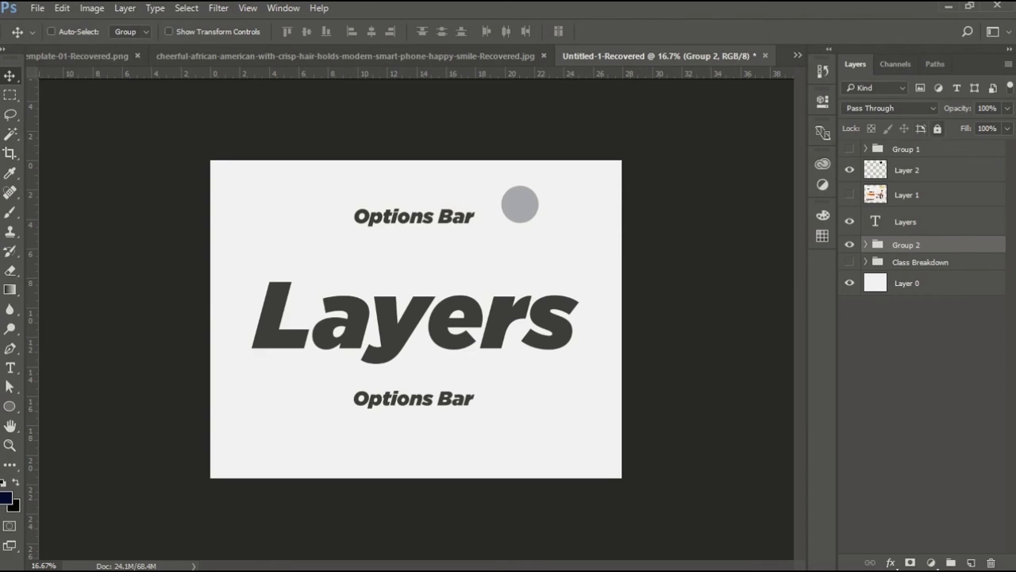
{"action": "left_click", "coordinate": [938, 128]}
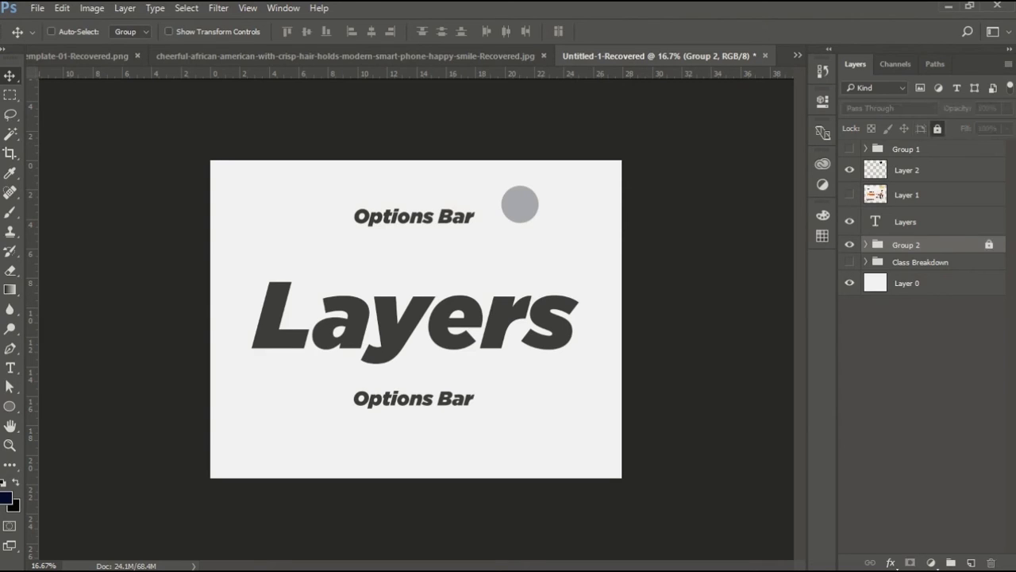
{"action": "key", "text": "ctrl+bracketright"}
{"action": "key", "text": "ctrl+bracketright"}
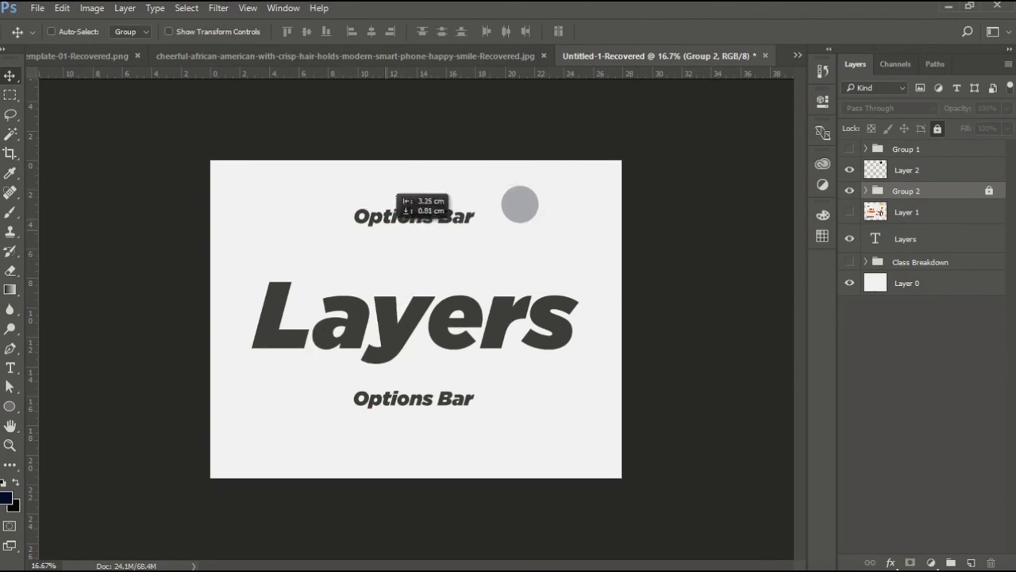
Try moving the fully locked group on the canvas, dismiss the warning, and remove its full lock.
{"action": "left_click", "coordinate": [520, 205]}
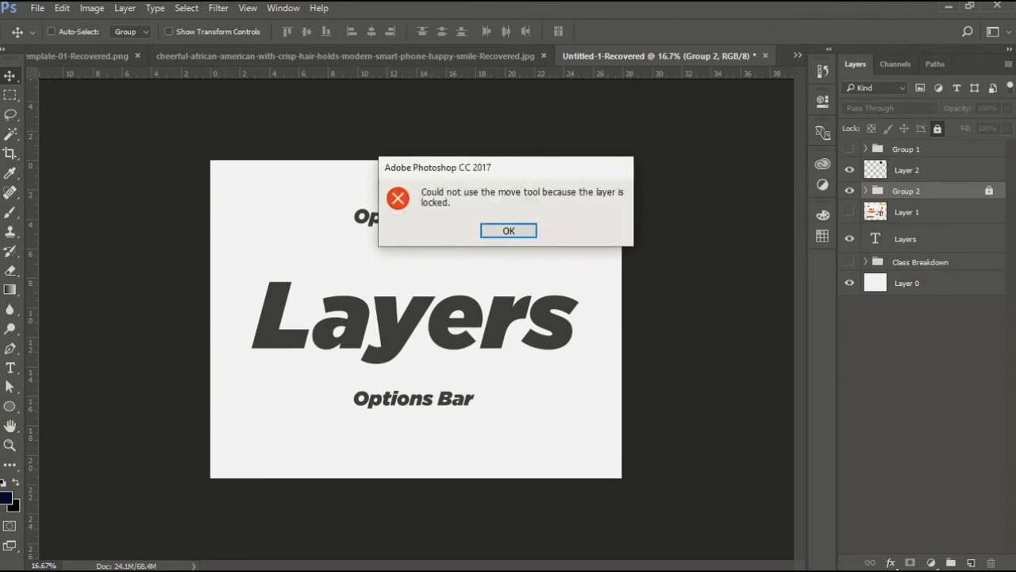
{"action": "key", "text": "Return"}
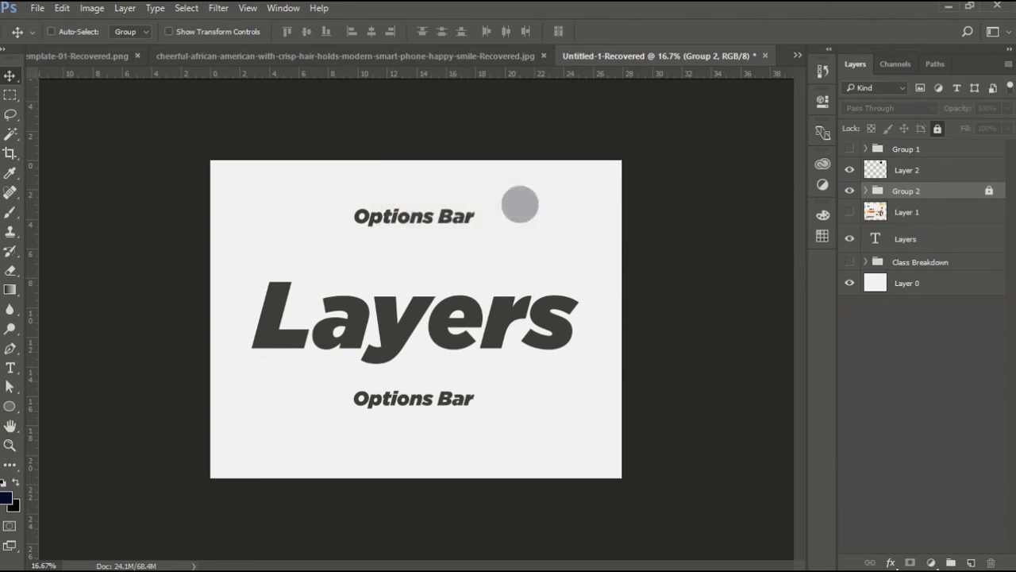
{"action": "key", "text": "ctrl+slash"}
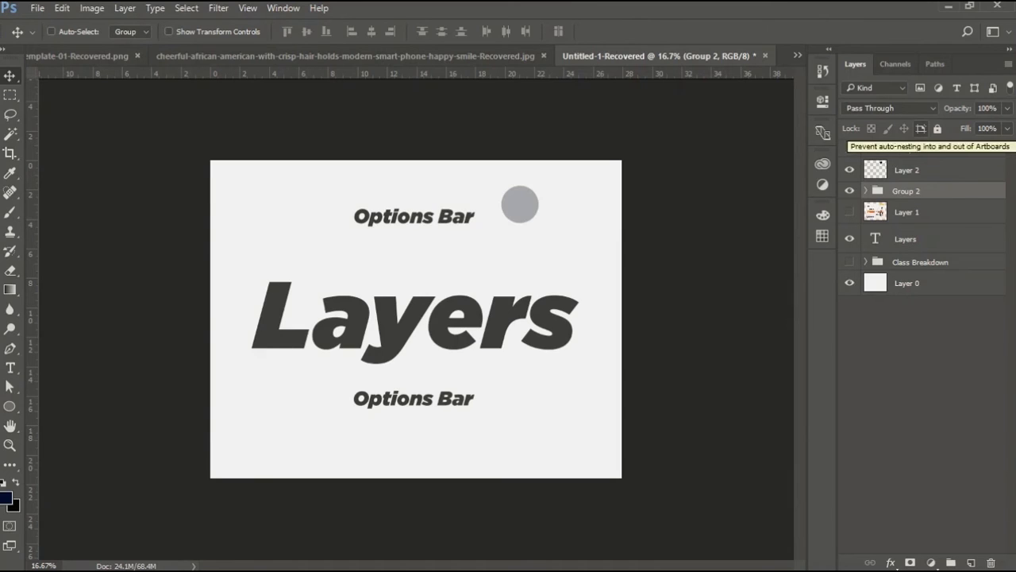
Move Group 2's text slightly up and right on the canvas with the artboard auto-nesting lock temporarily enabled.
{"action": "left_click", "coordinate": [921, 128]}
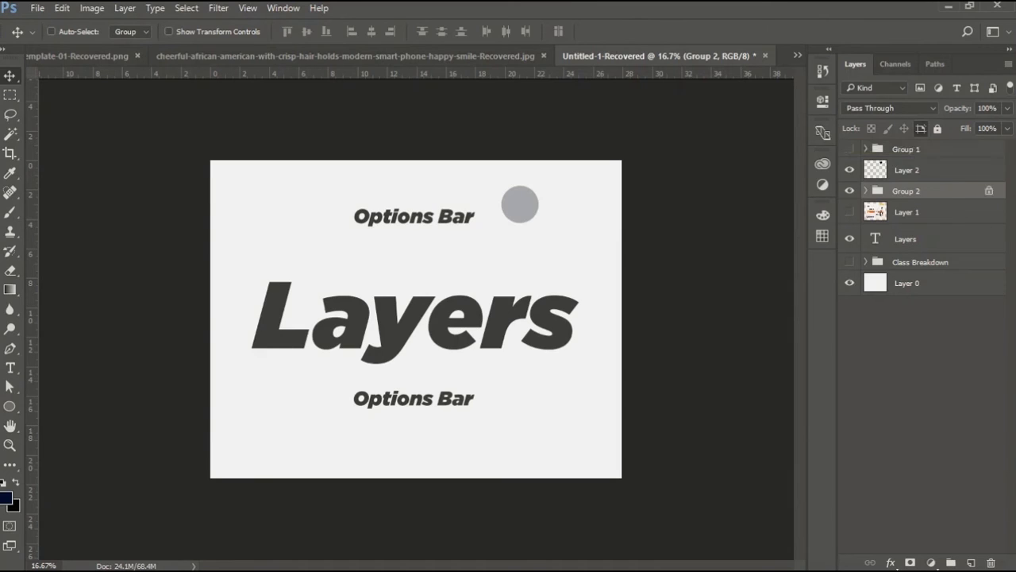
{"action": "left_click_drag", "start_coordinate": [423, 273], "coordinate": [350, 279]}
{"action": "left_click_drag", "start_coordinate": [352, 233], "coordinate": [438, 216]}
{"action": "left_click", "coordinate": [921, 130]}
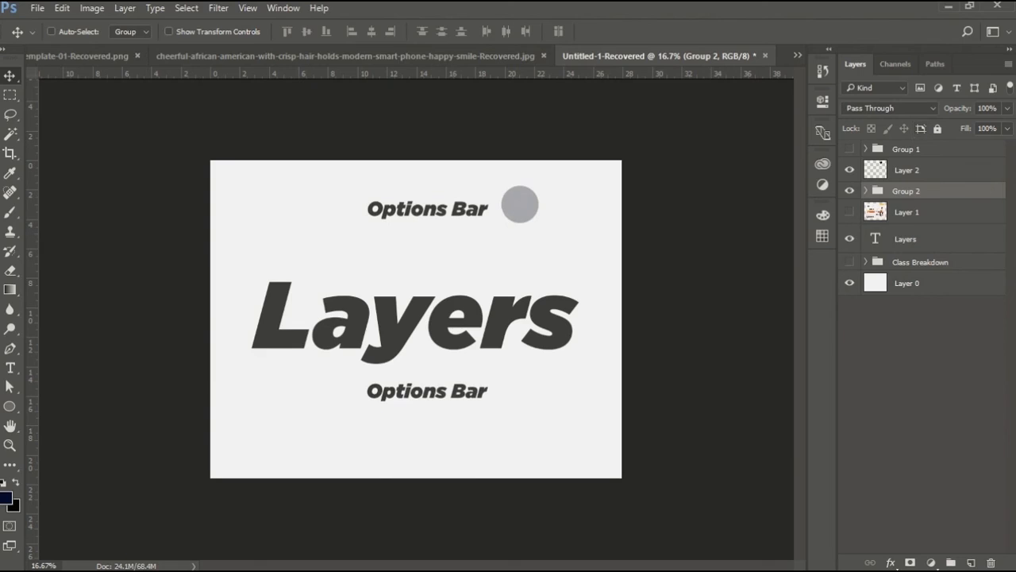
Show and delete Group 1, then delete Layer 2.
{"action": "left_click", "coordinate": [850, 149]}
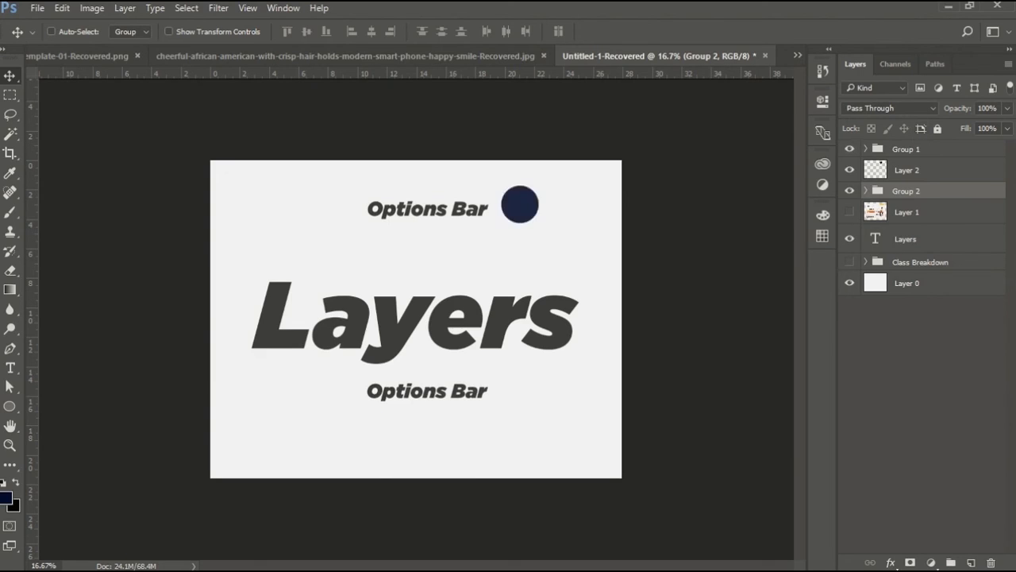
{"action": "left_click", "coordinate": [906, 149]}
{"action": "key", "text": "Delete"}
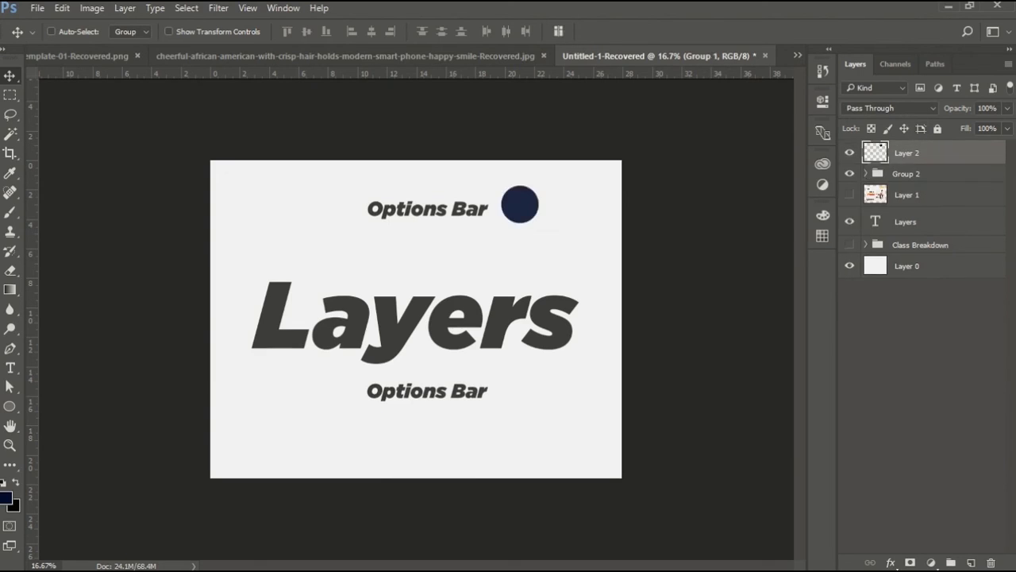
{"action": "key", "text": "Delete"}
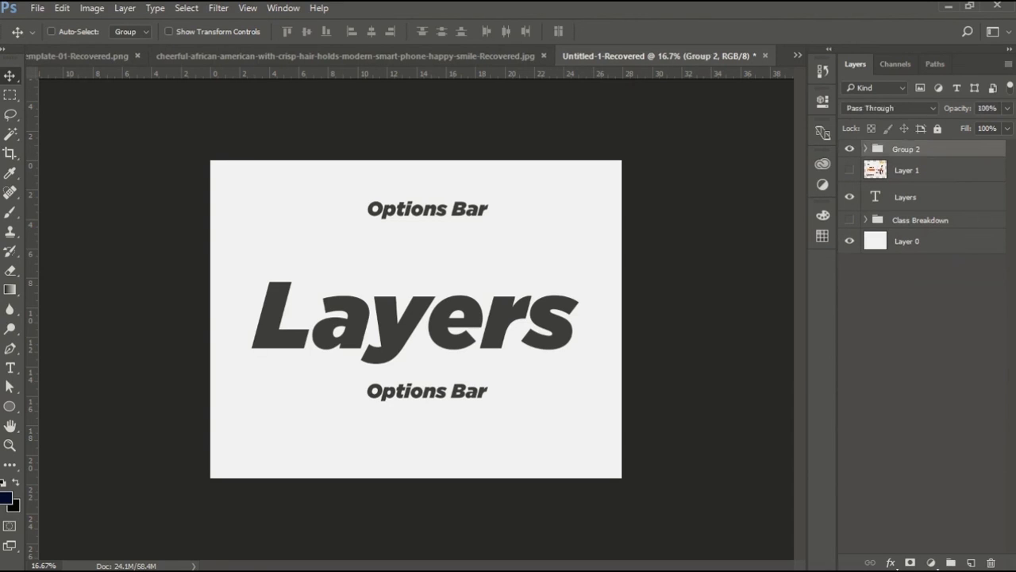
Create an artboard of about 3324 × 2562 px around the document canvas with the Artboard tool.
{"action": "left_click", "coordinate": [11, 76]}
{"action": "left_click", "coordinate": [60, 90]}
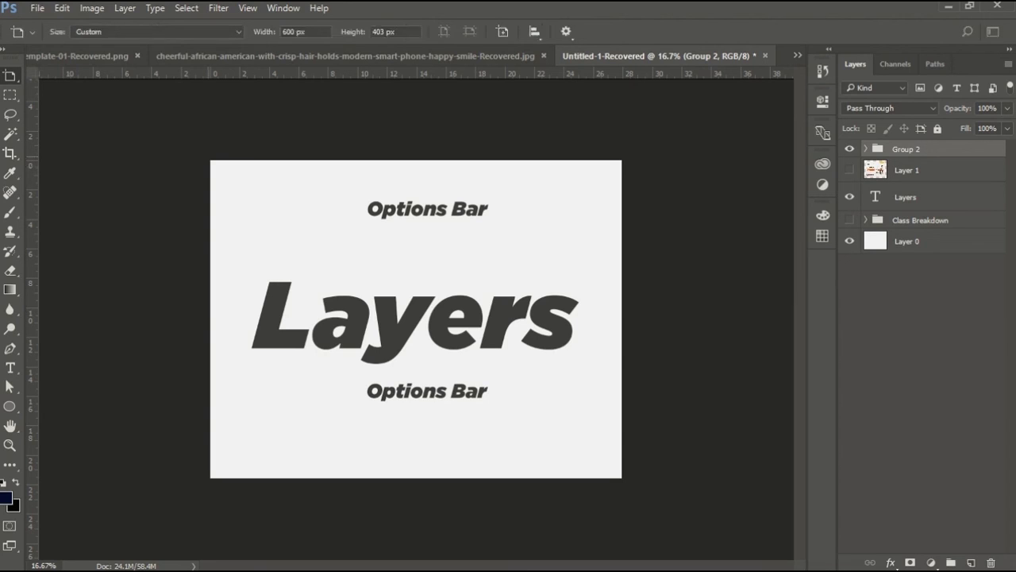
{"action": "left_click_drag", "start_coordinate": [209, 160], "coordinate": [622, 478]}
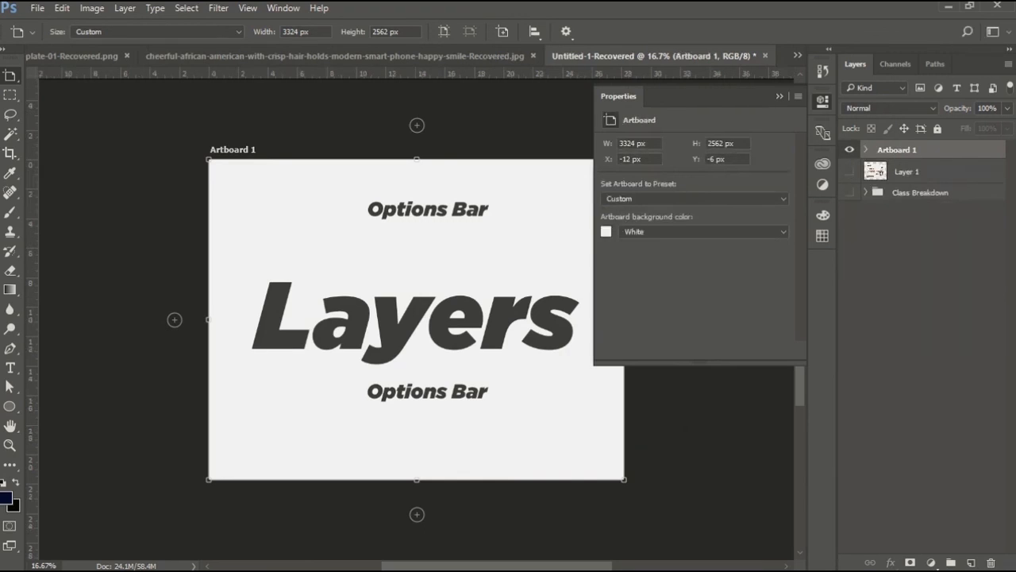
Expand Artboard 1 and enable the artboard auto-nesting lock on its Group 2.
{"action": "left_click", "coordinate": [866, 150]}
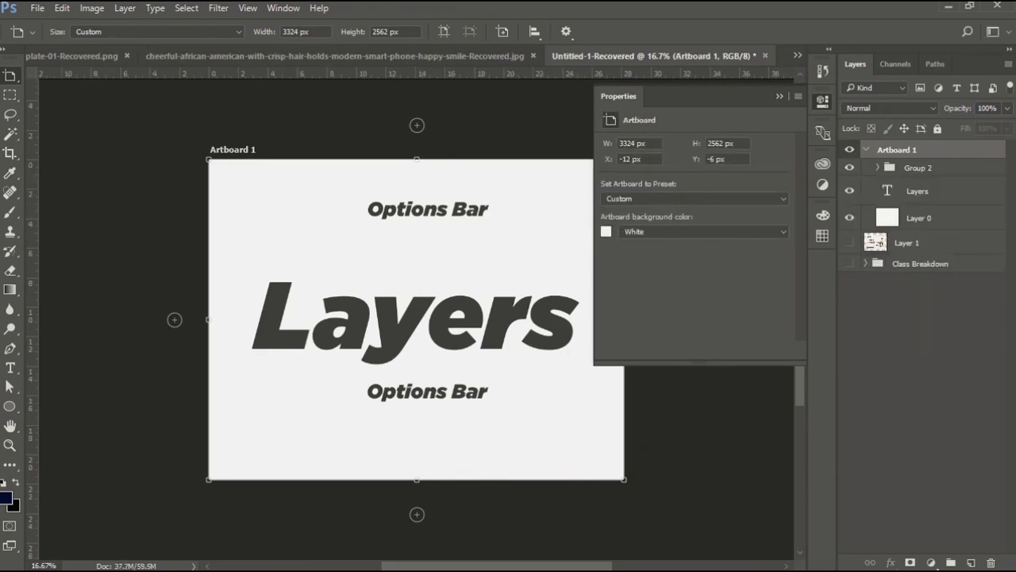
{"action": "left_click", "coordinate": [918, 167]}
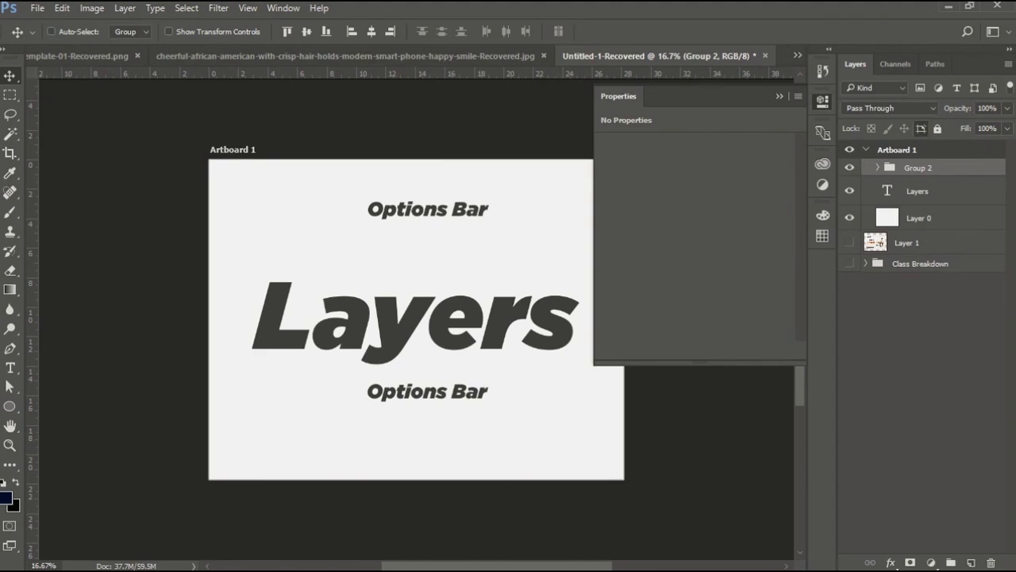
{"action": "left_click", "coordinate": [920, 128]}
Close the Properties panel and duplicate Artboard 1.
{"action": "left_click", "coordinate": [823, 102]}
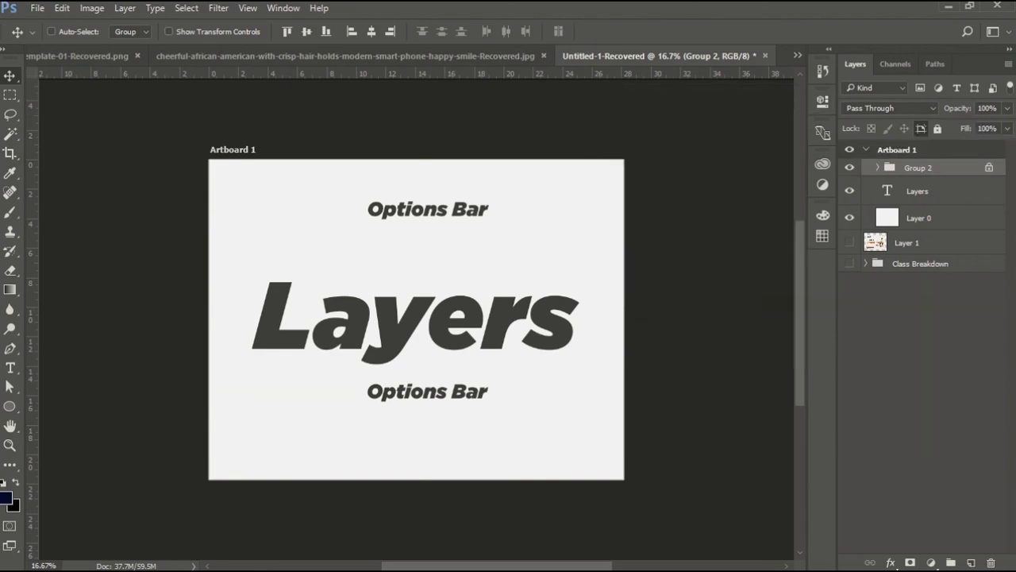
{"action": "left_click", "coordinate": [897, 150]}
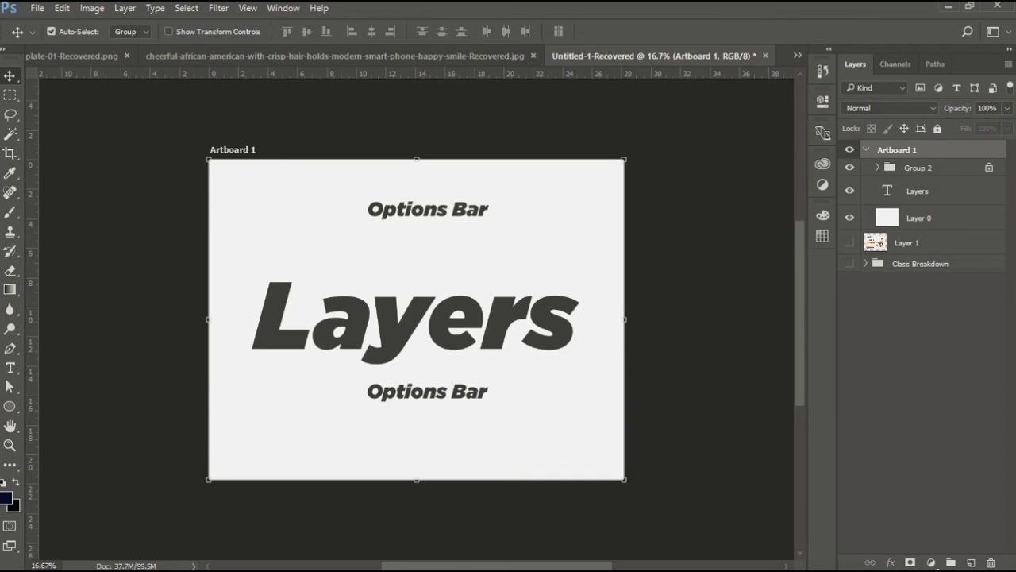
{"action": "key", "text": "ctrl+j"}
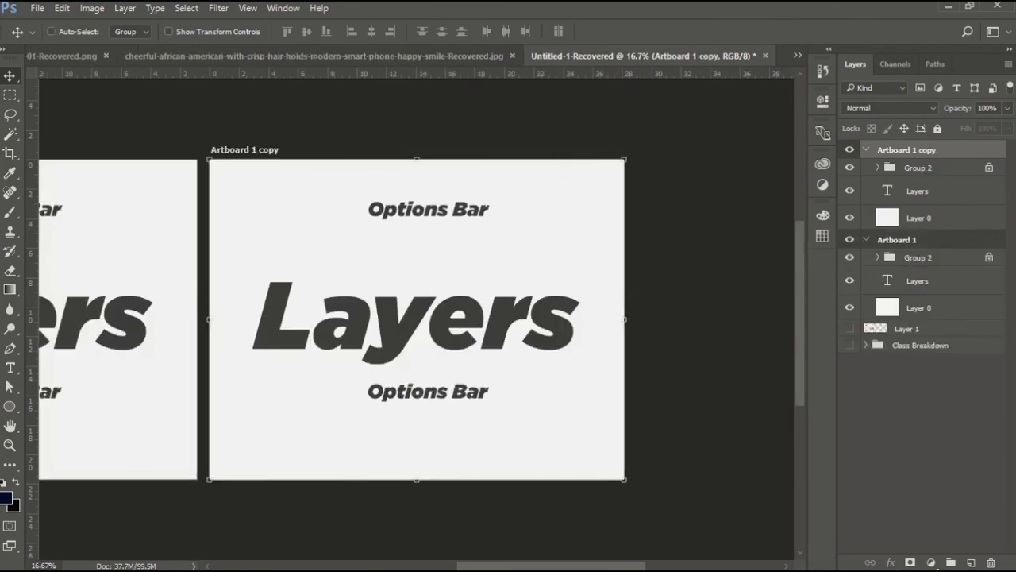
Drag Artboard 1's nesting-locked Group 2 onto Artboard 1 copy on the canvas.
{"action": "left_click", "coordinate": [918, 257]}
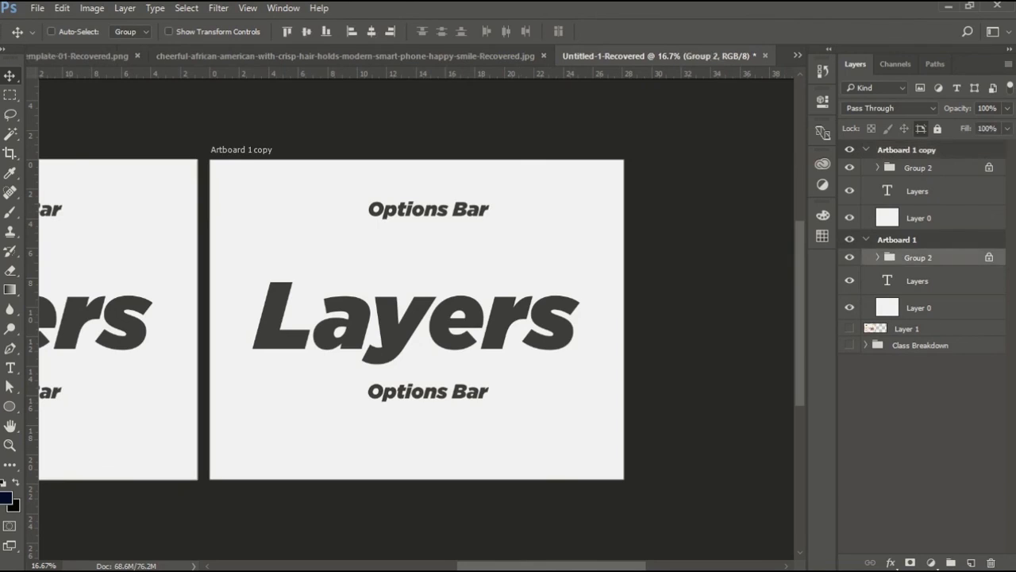
{"action": "left_click_drag", "start_coordinate": [475, 566], "coordinate": [375, 566]}
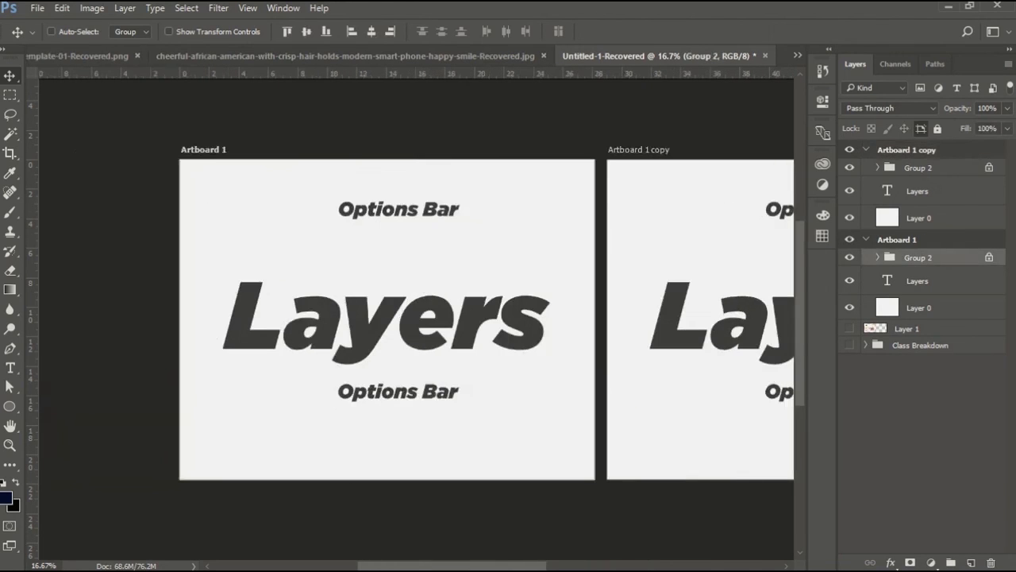
{"action": "left_click_drag", "start_coordinate": [404, 392], "coordinate": [762, 387]}
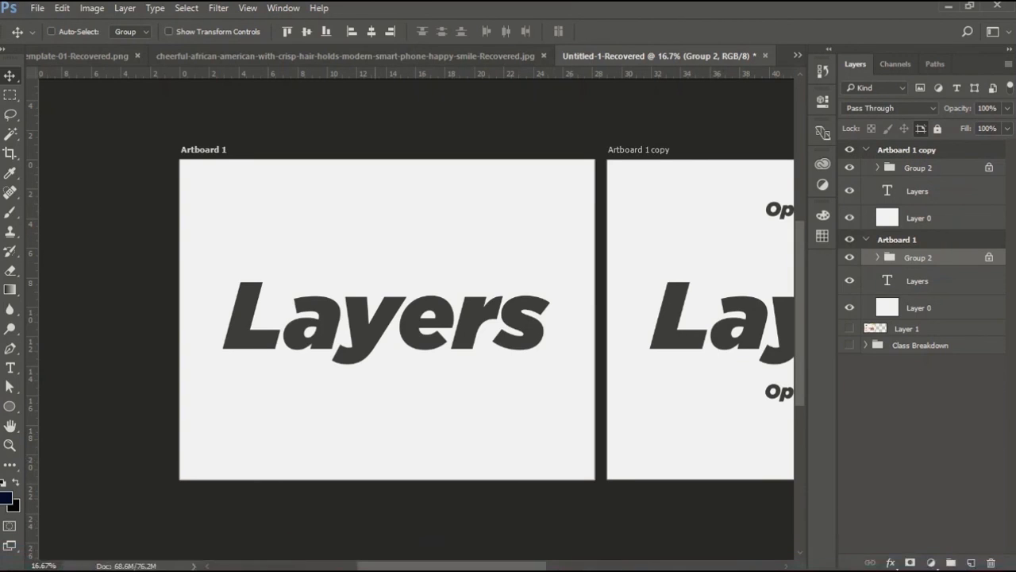
{"action": "left_click_drag", "start_coordinate": [451, 565], "coordinate": [555, 565]}
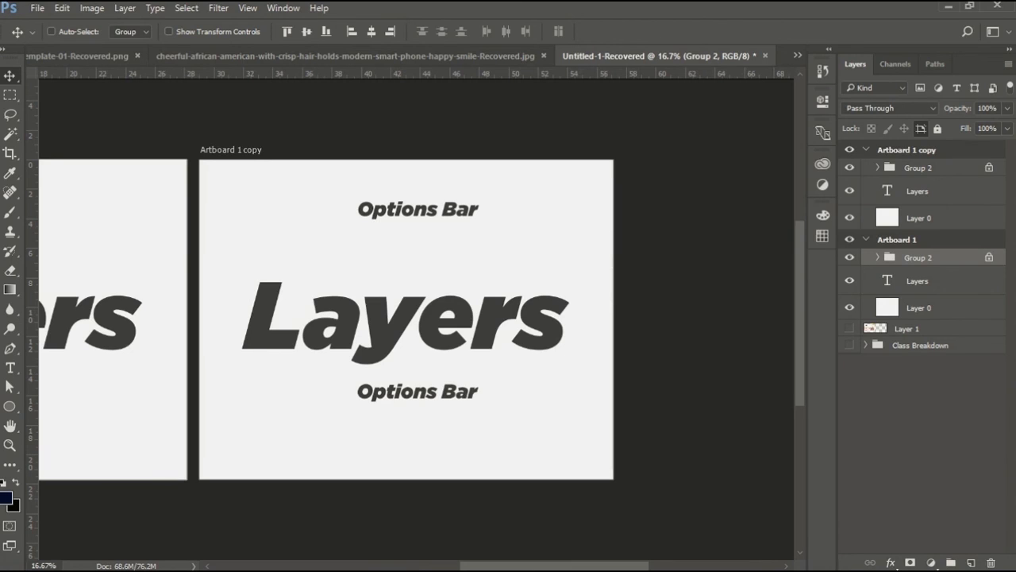
Disable the auto-nesting lock on Group 2 and move it back into Artboard 1 in the layer stack.
{"action": "left_click", "coordinate": [921, 129]}
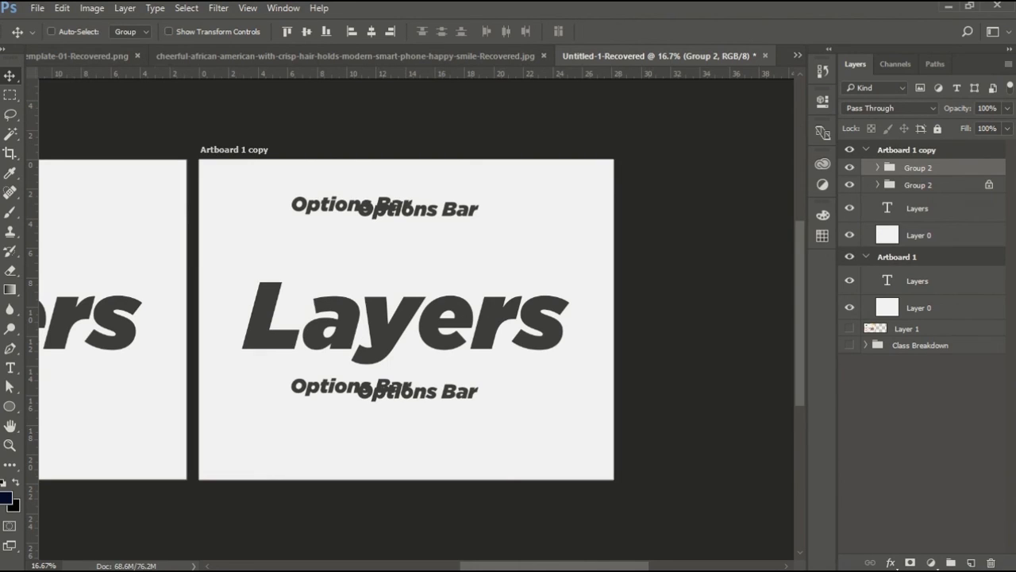
{"action": "left_click_drag", "start_coordinate": [919, 168], "coordinate": [920, 276]}
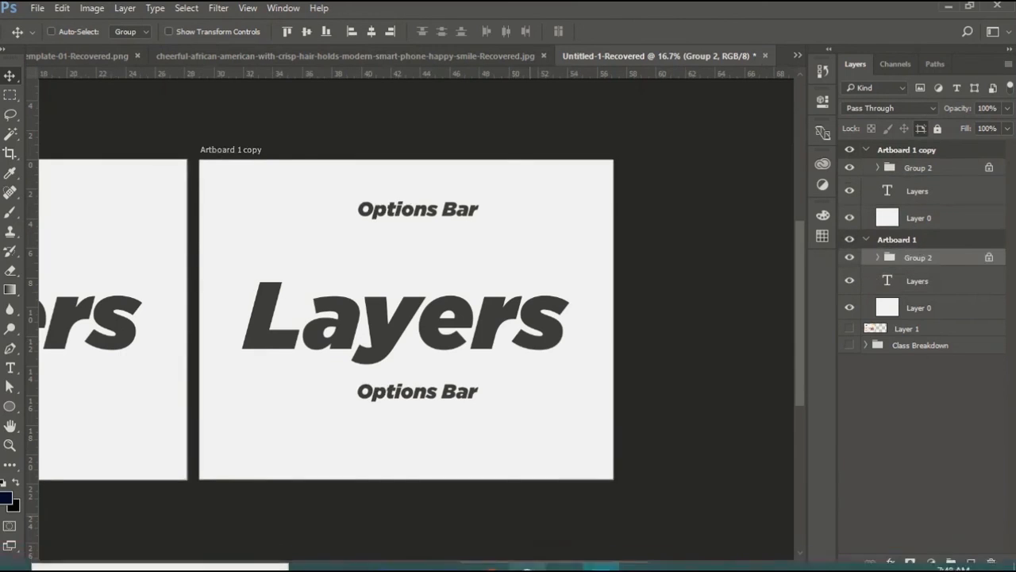
Drag Artboard 1's Group 2 onto Artboard 1 copy so it nests inside that artboard.
{"action": "scroll", "coordinate": [416, 317], "scroll_direction": "left", "scroll_amount": 5}
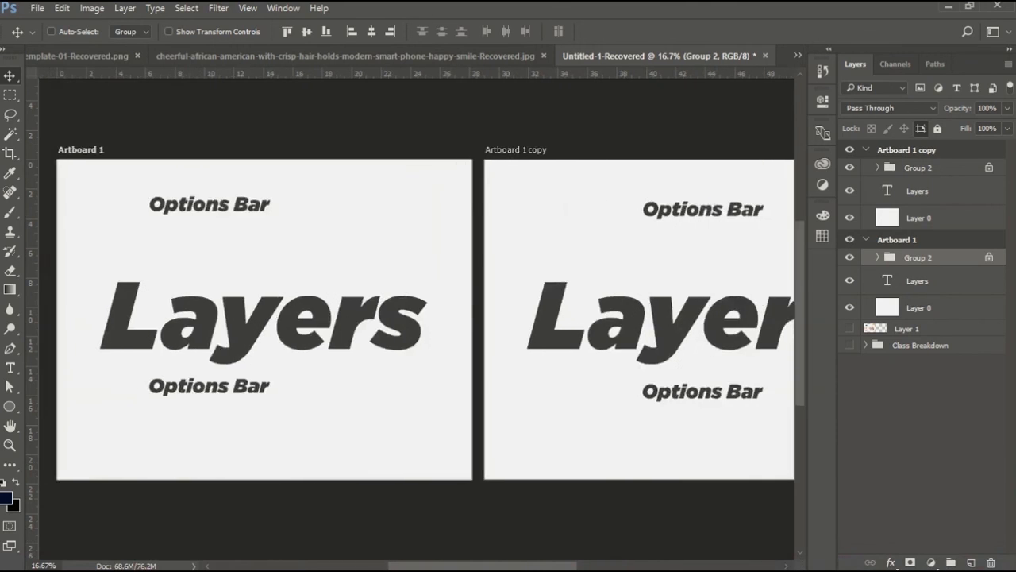
{"action": "left_click_drag", "start_coordinate": [227, 212], "coordinate": [685, 212]}
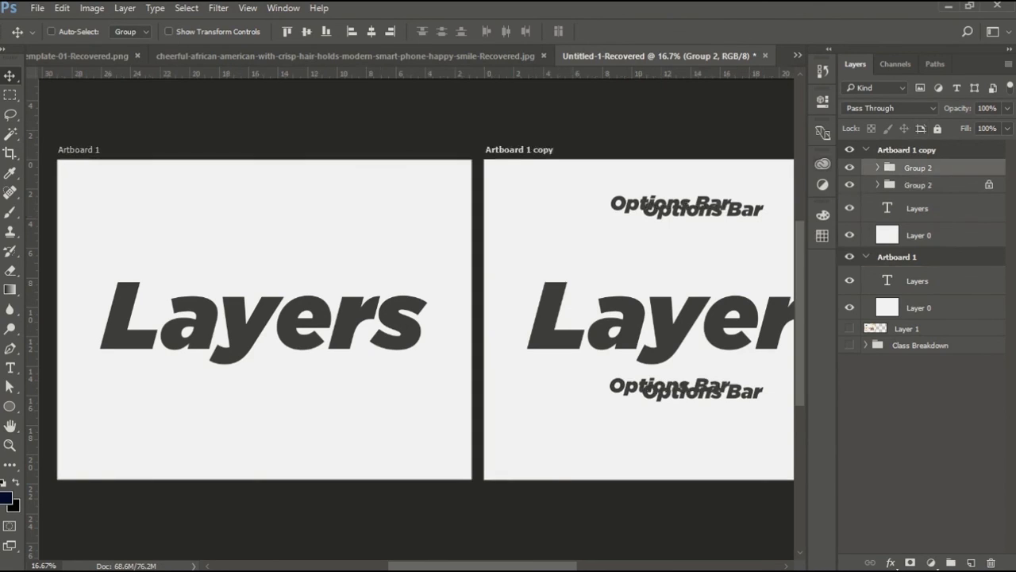
Collapse Artboard 1 copy and lock the position of the Layers text layer in Artboard 1.
{"action": "left_click", "coordinate": [866, 149]}
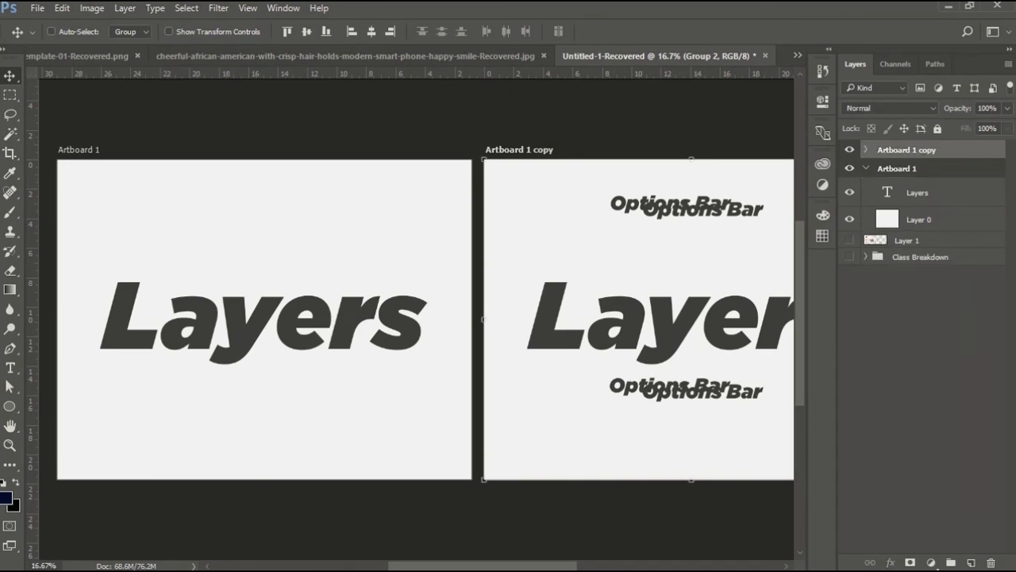
{"action": "left_click", "coordinate": [897, 168]}
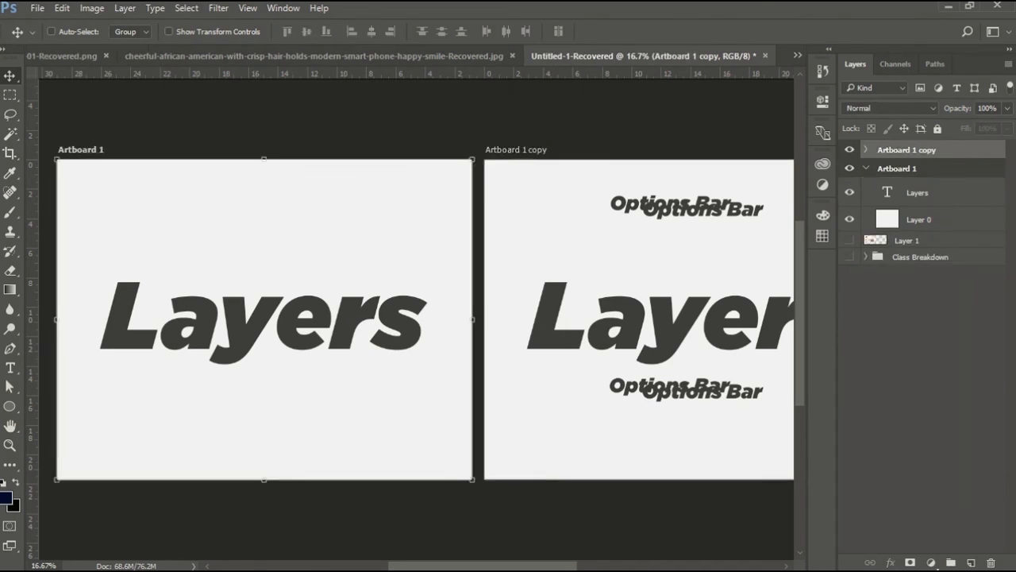
{"action": "left_click", "coordinate": [917, 193]}
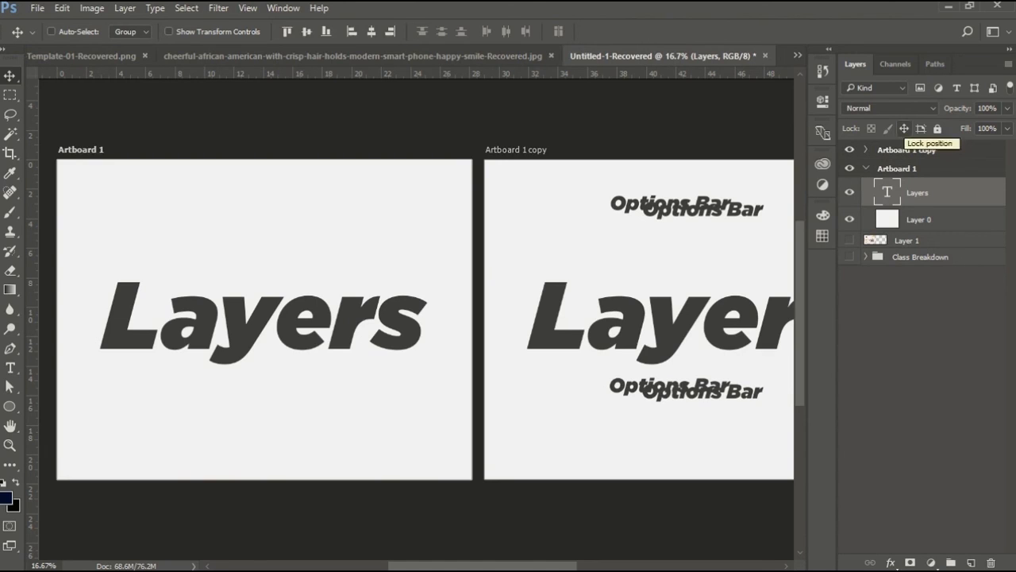
{"action": "left_click", "coordinate": [904, 129]}
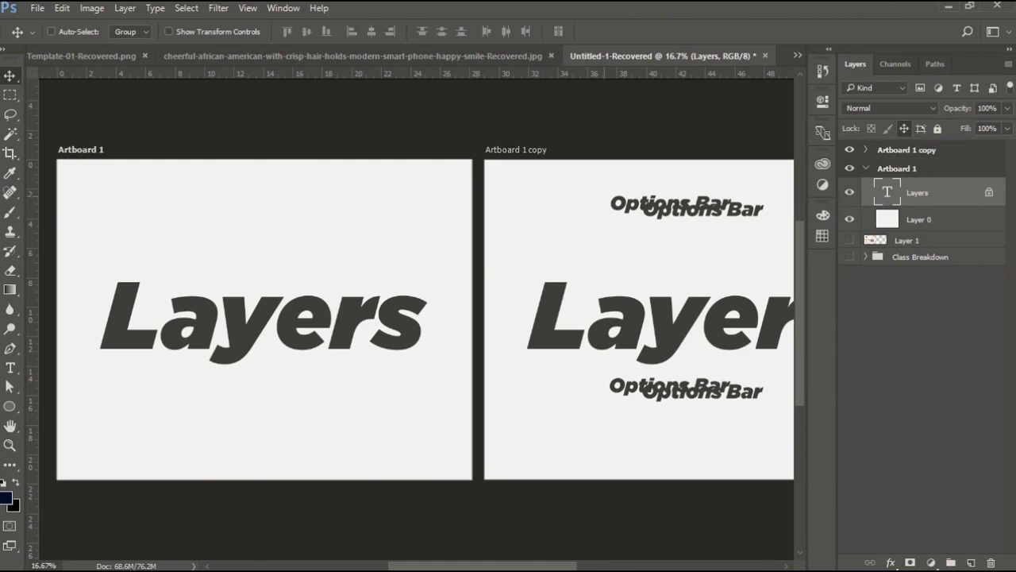
Try moving the position-locked Layers text, dismiss the warning, and remove its position lock.
{"action": "left_click_drag", "start_coordinate": [302, 317], "coordinate": [258, 338]}
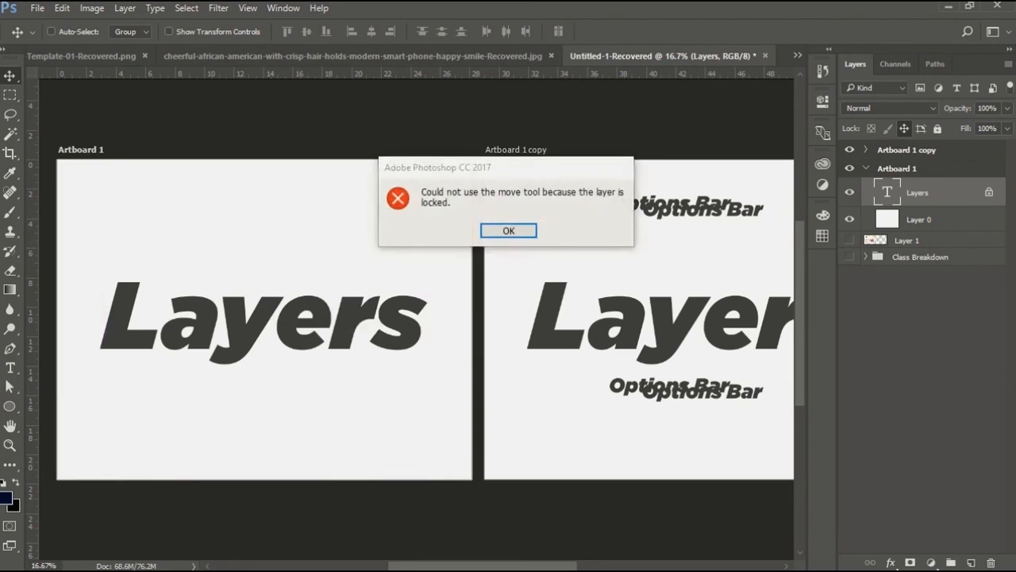
{"action": "left_click", "coordinate": [508, 230]}
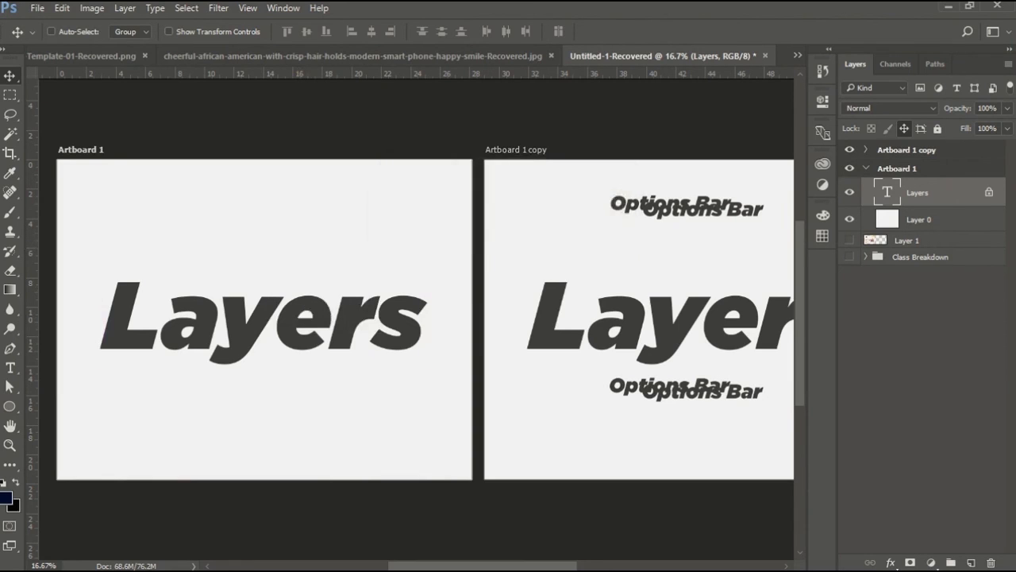
{"action": "left_click", "coordinate": [903, 128]}
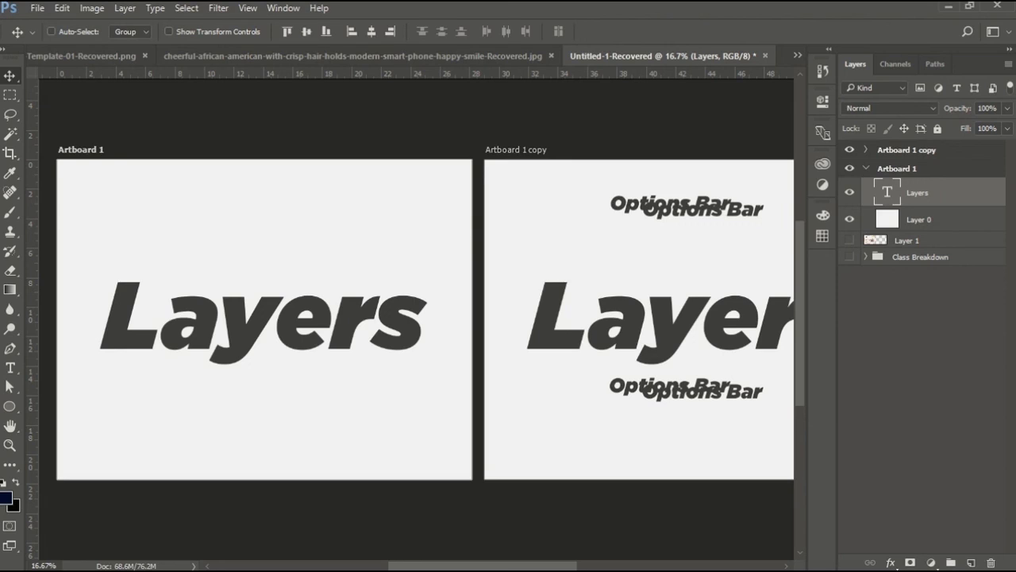